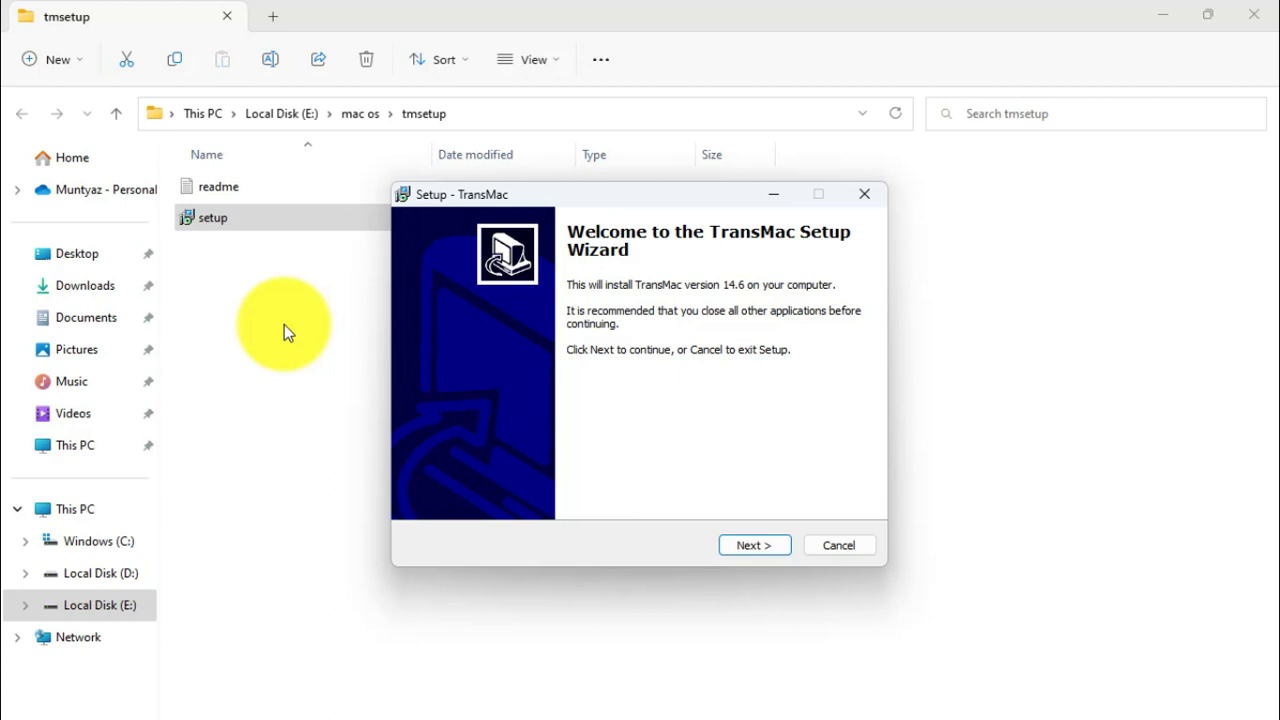
Step: Install TransMac with the license agreement accepted and default folders kept, then finish setup with the readme and program launch enabled
click(739, 546)
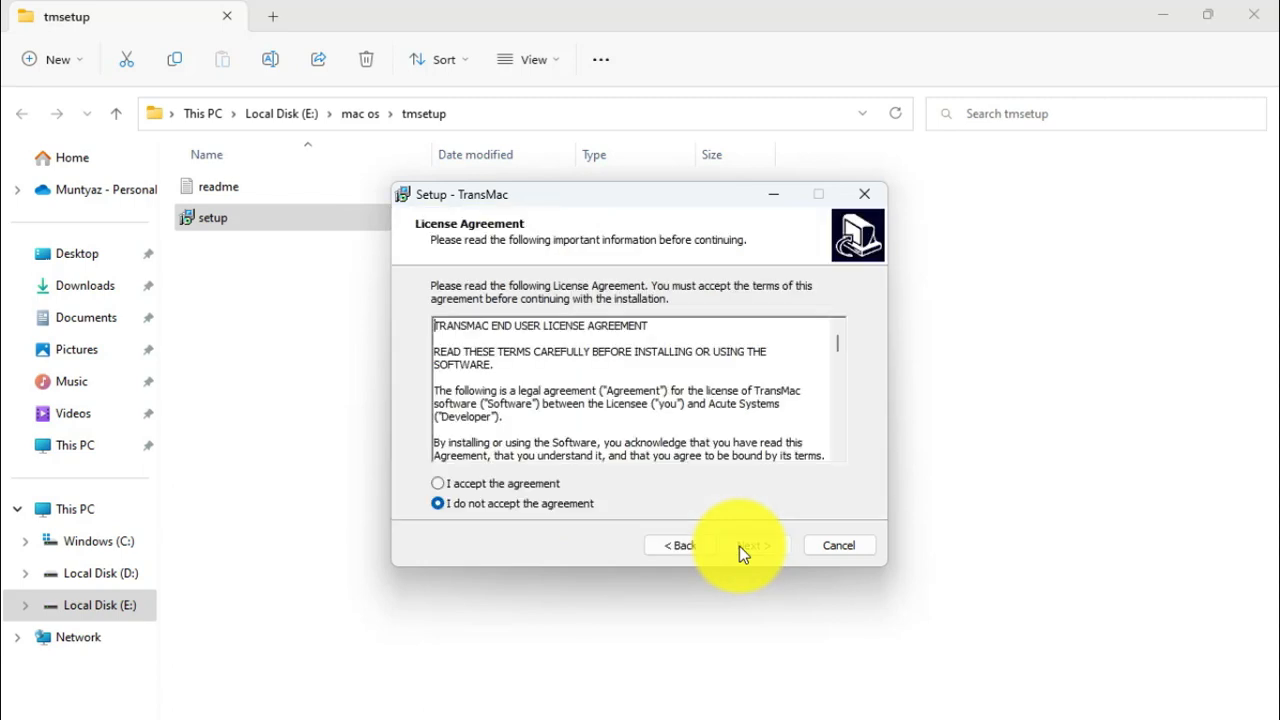
click(466, 482)
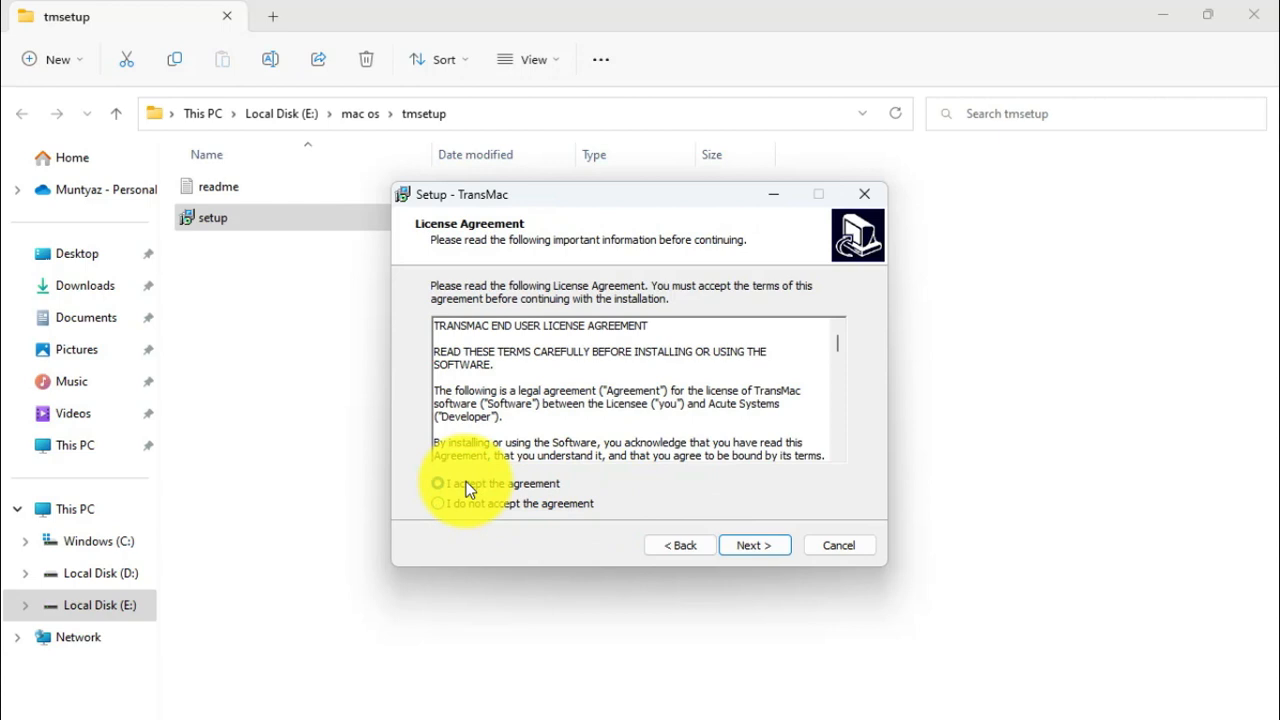
click(758, 544)
click(758, 544)
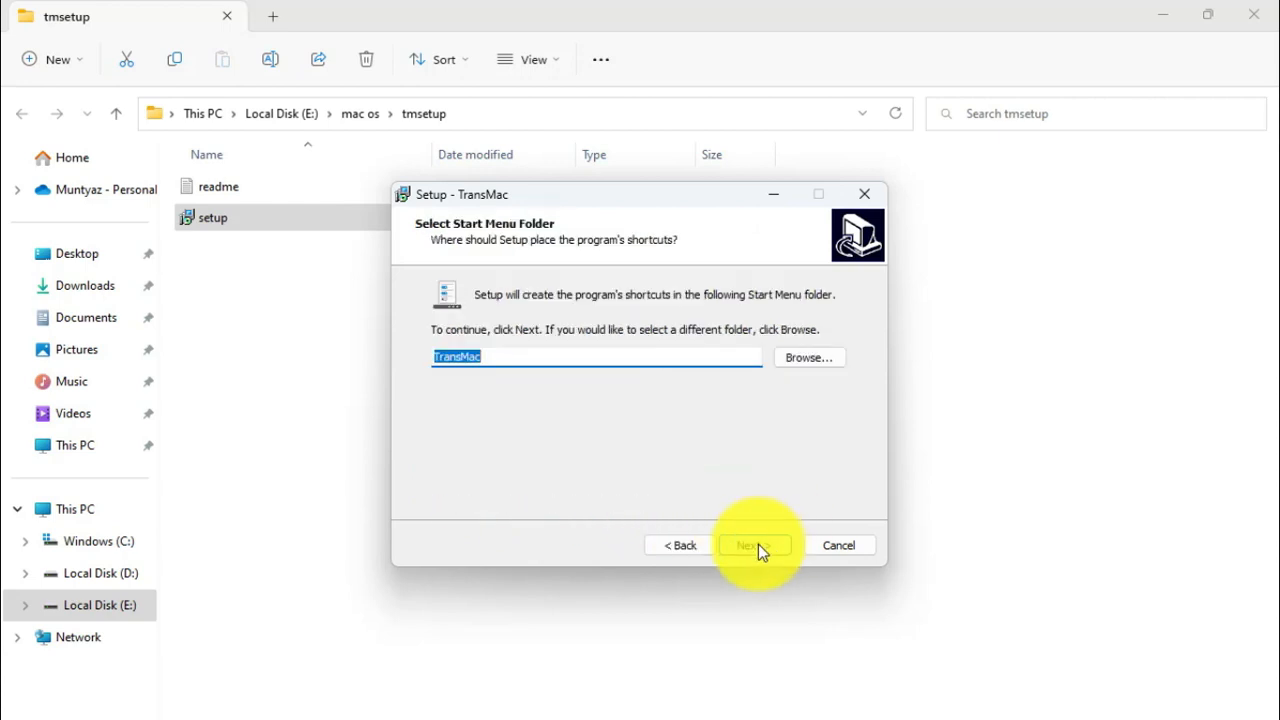
click(758, 544)
click(758, 544)
click(758, 544)
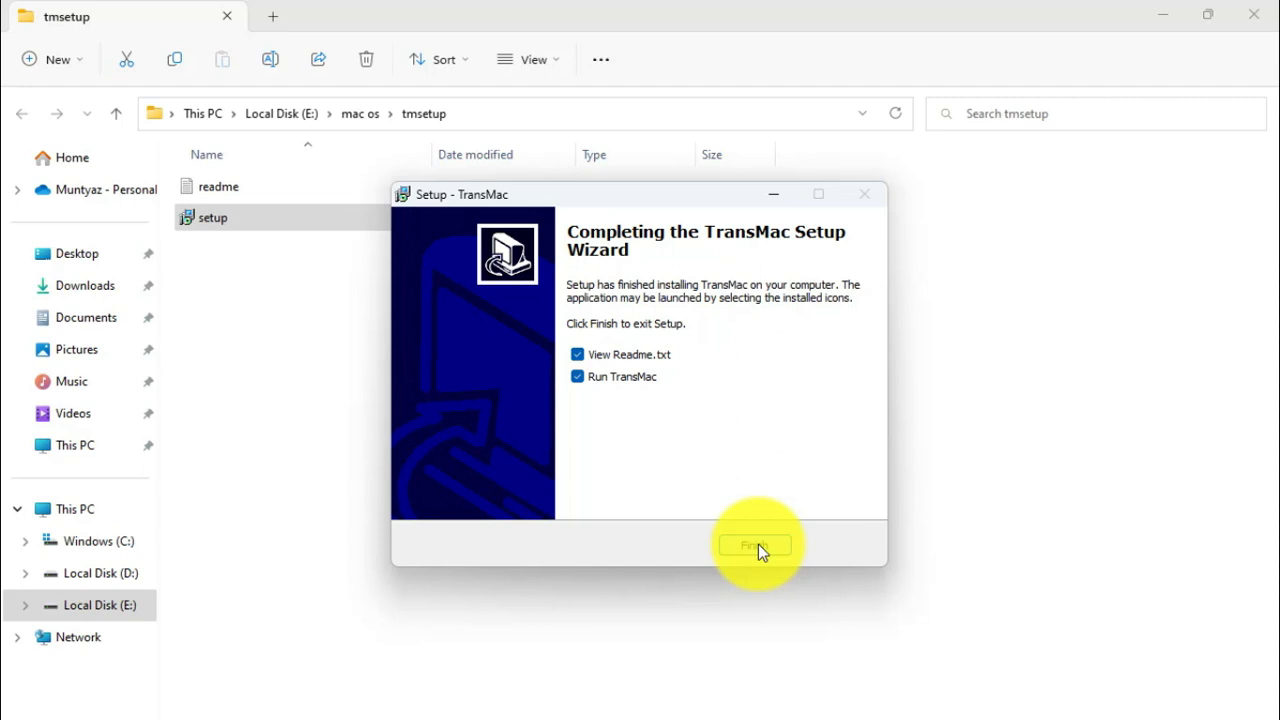
click(758, 544)
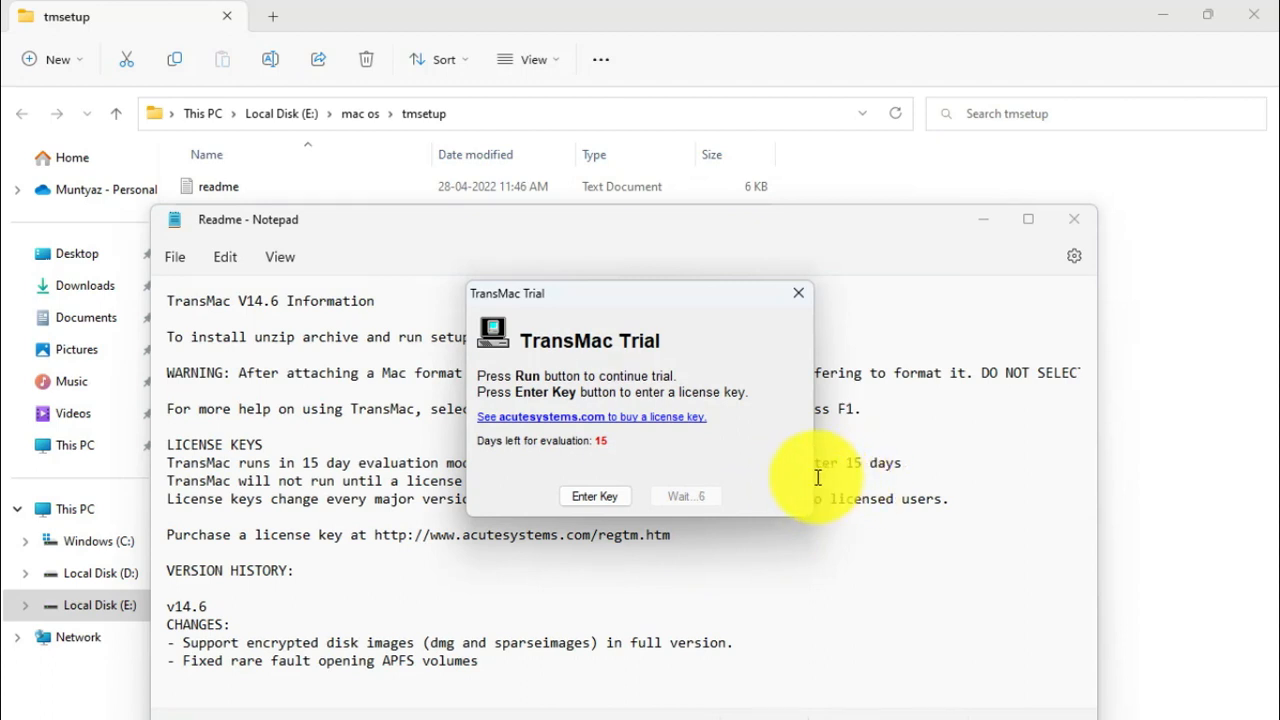
Step: Close the readme, continue the TransMac trial and dismiss the notice about Mac volumes
click(1076, 221)
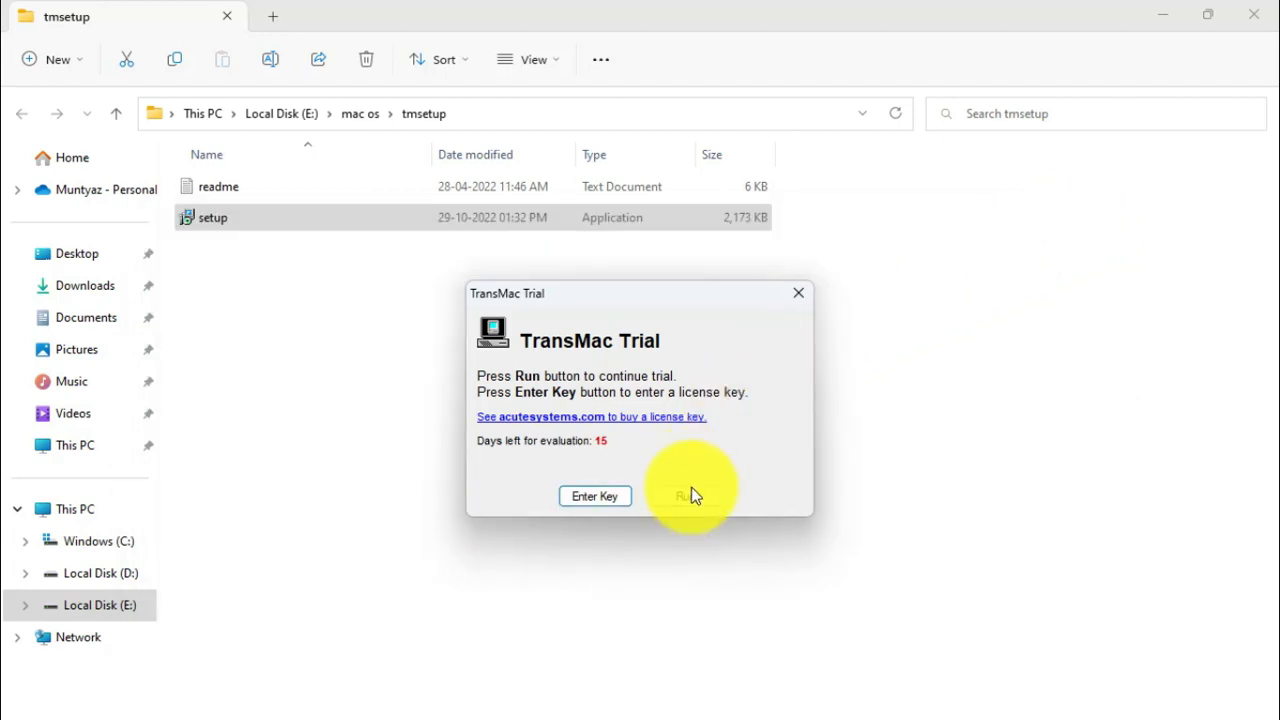
click(685, 497)
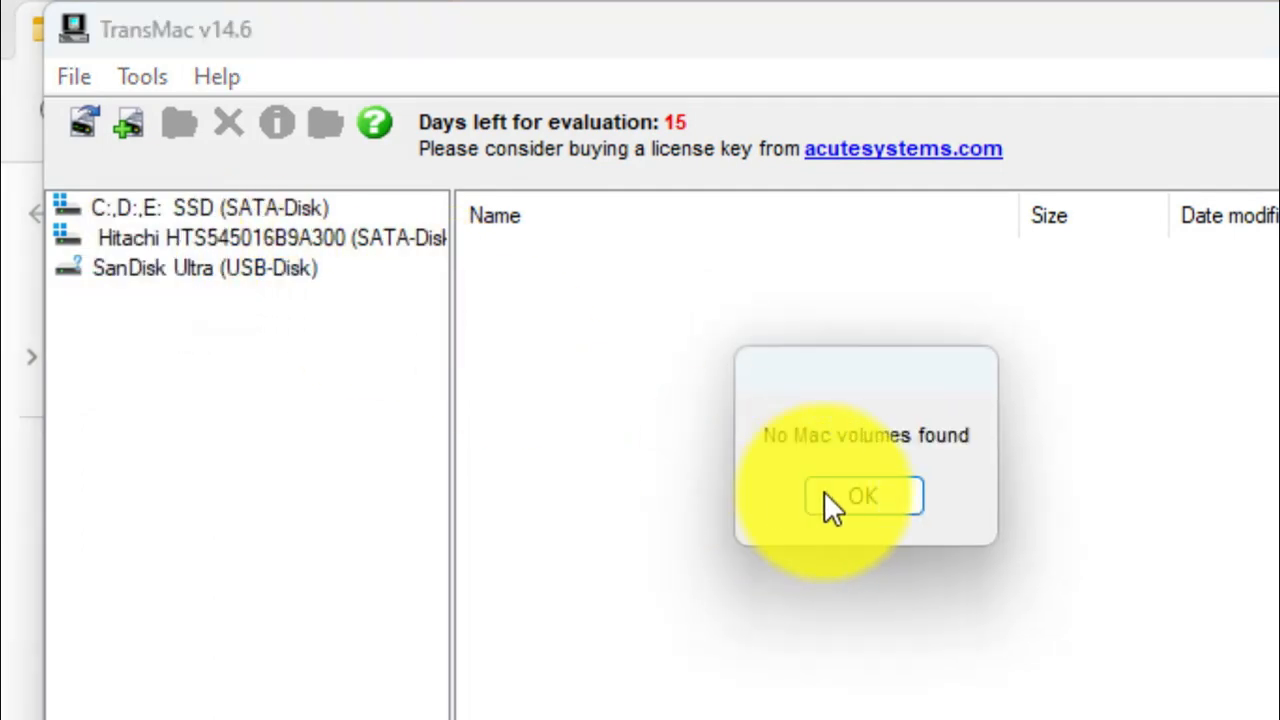
click(838, 500)
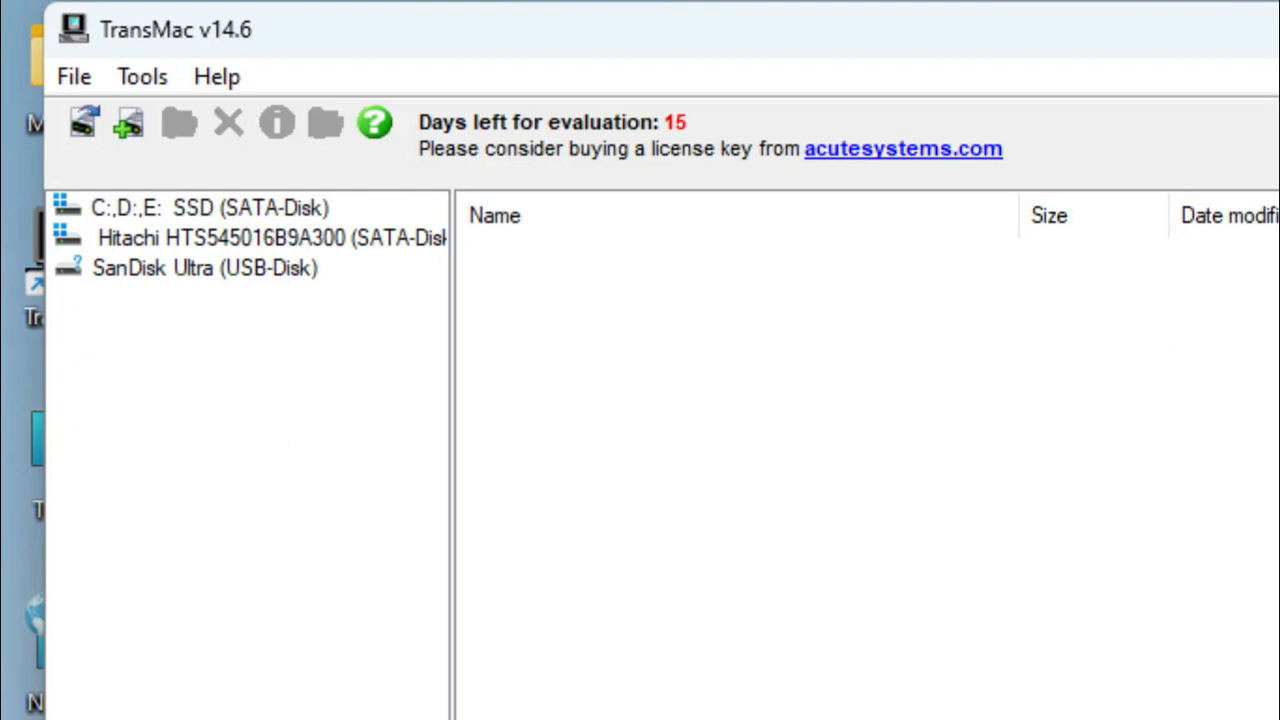
drag(1100, 40, 1279, 172)
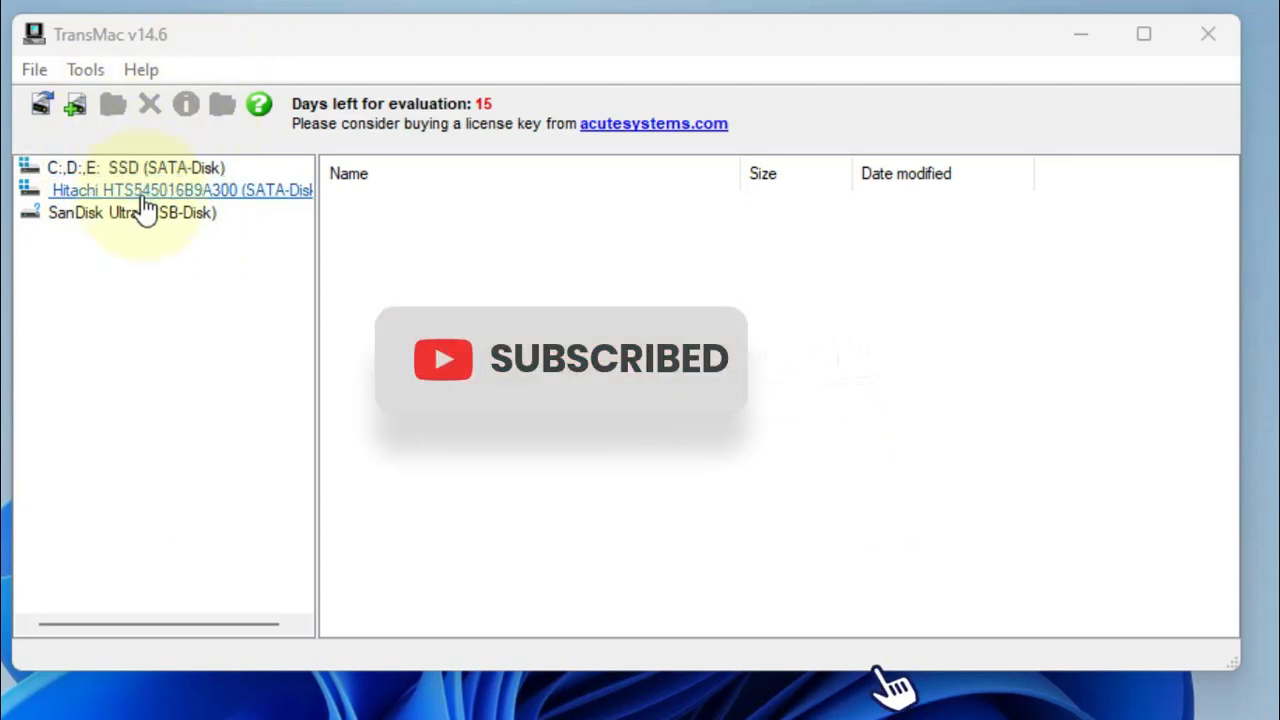
Step: Format the SanDisk Ultra USB disk for Mac, accepting that its existing PC volumes are overwritten
right_click(103, 222)
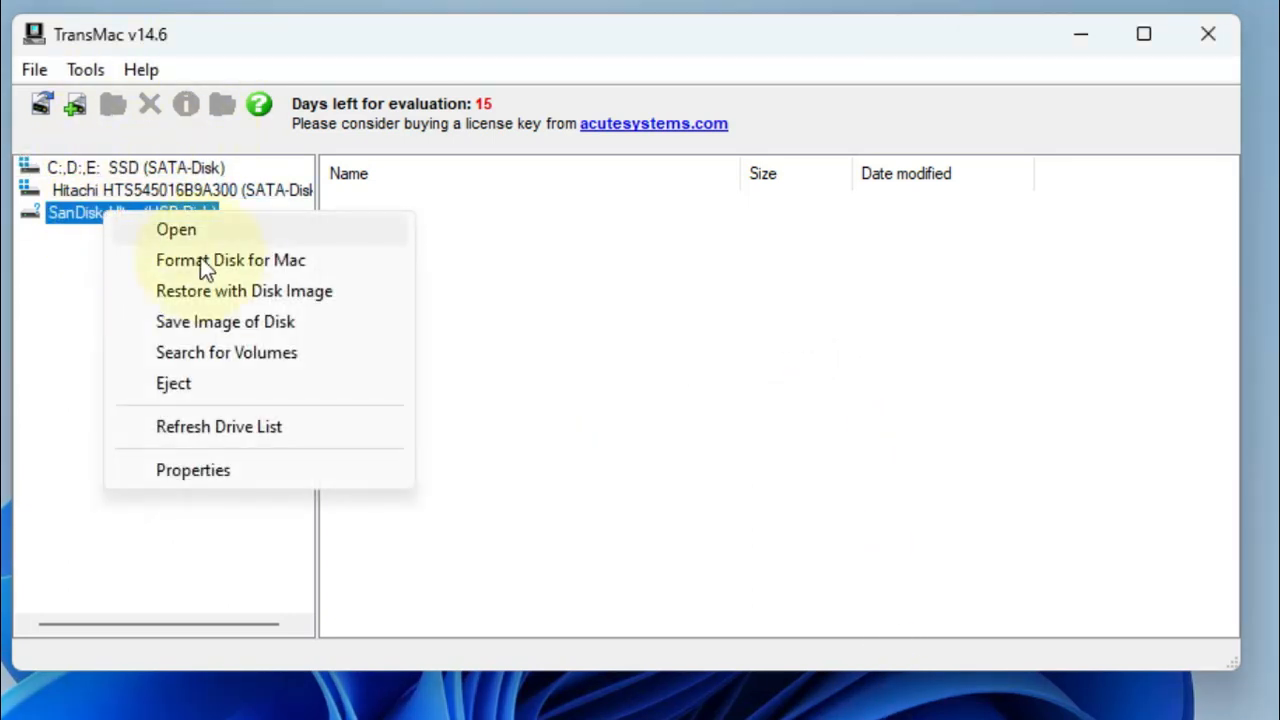
click(298, 264)
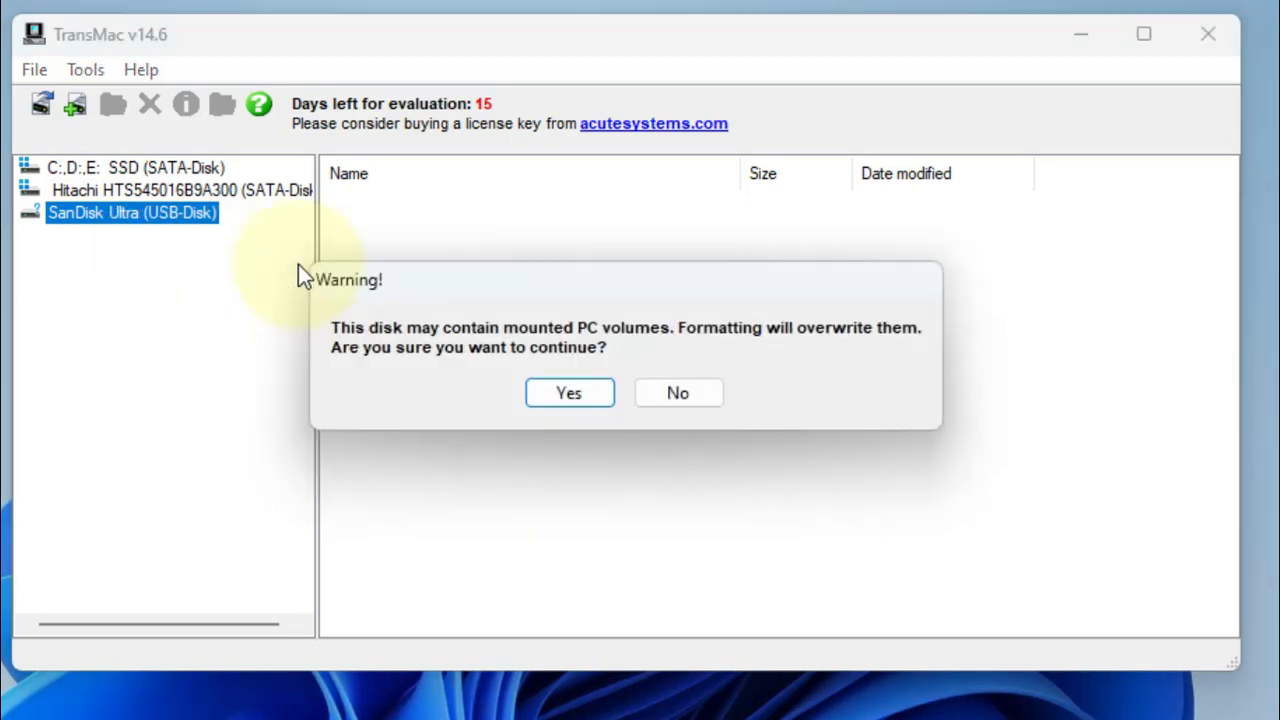
click(569, 393)
click(570, 392)
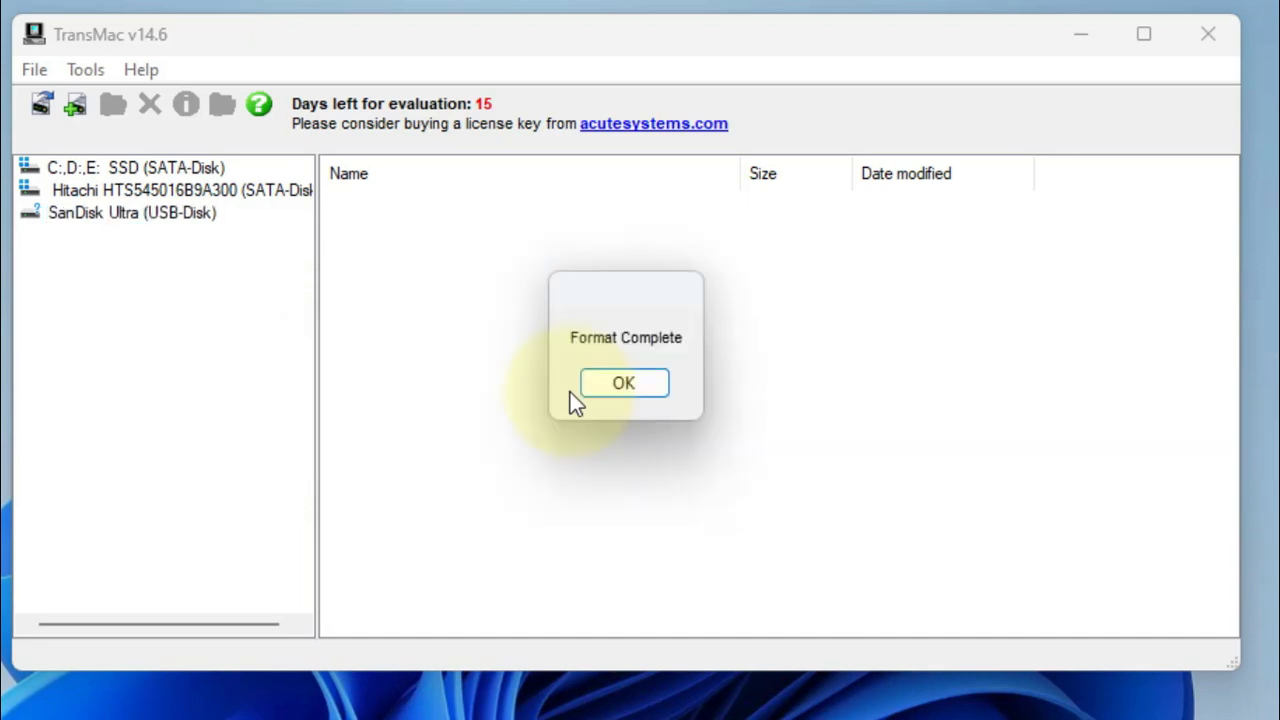
click(641, 390)
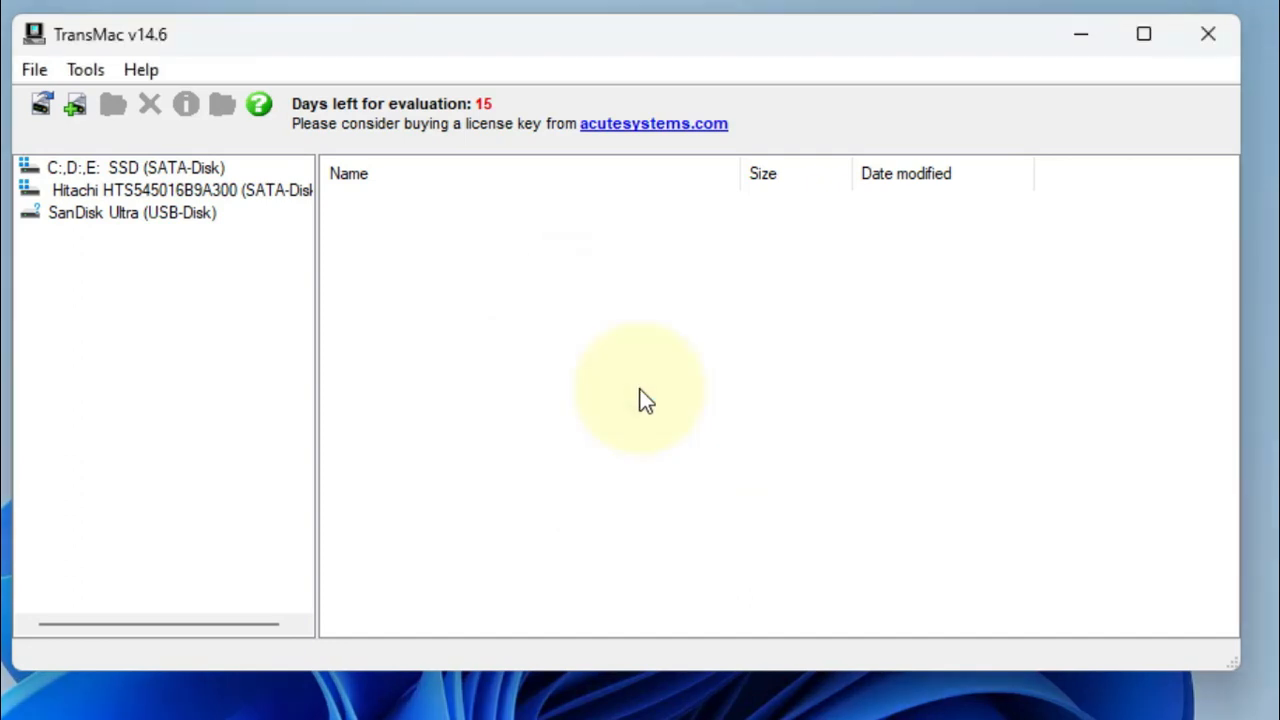
Step: Try to restore the SanDisk Ultra USB disk with a disk image
right_click(167, 226)
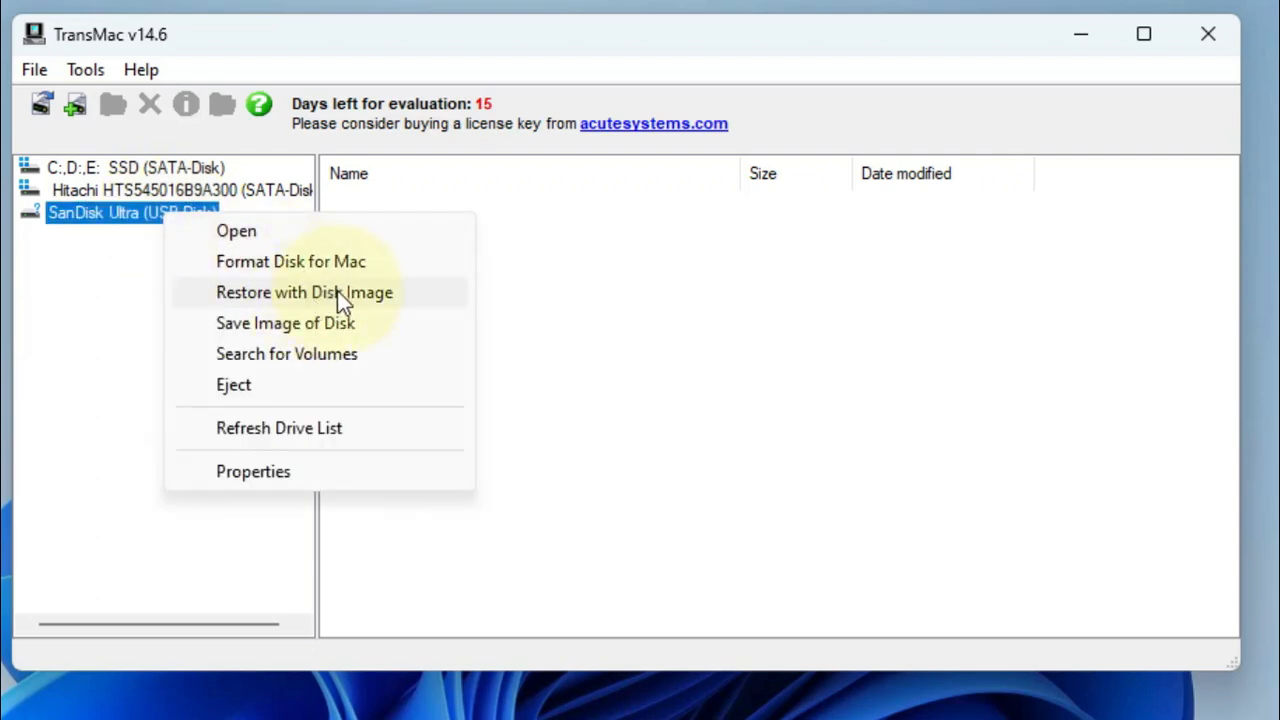
click(414, 296)
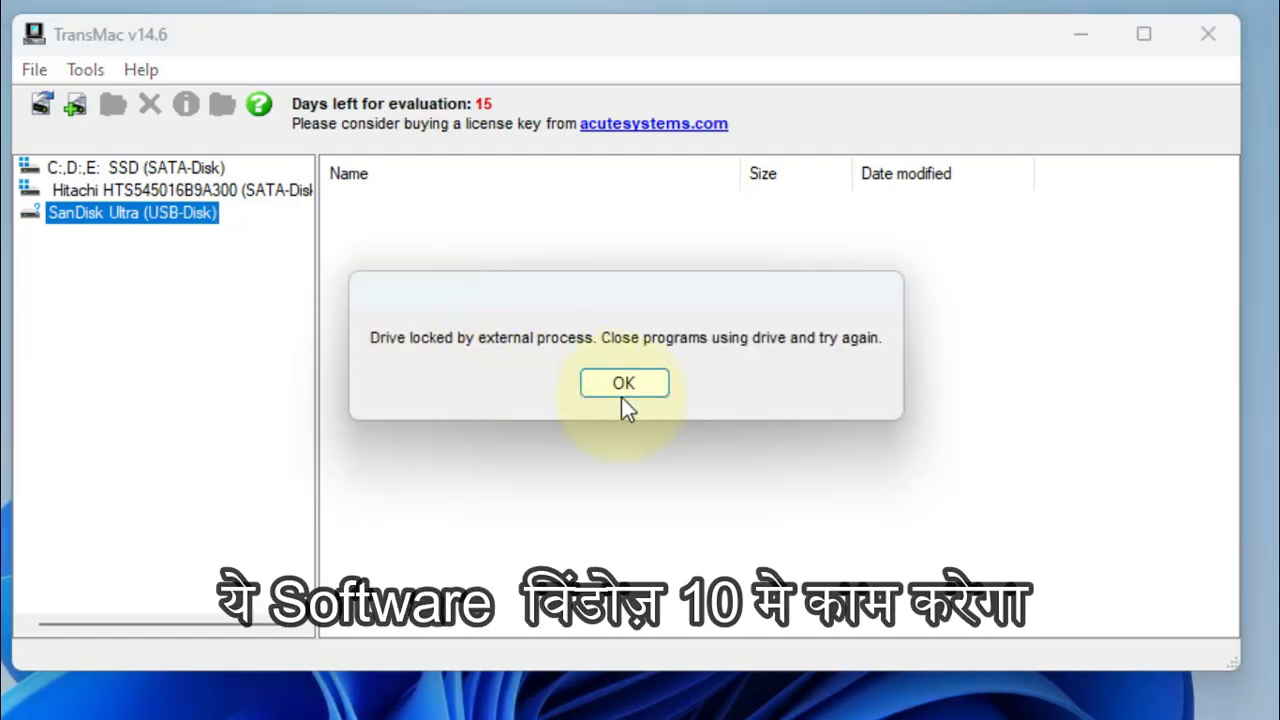
click(623, 390)
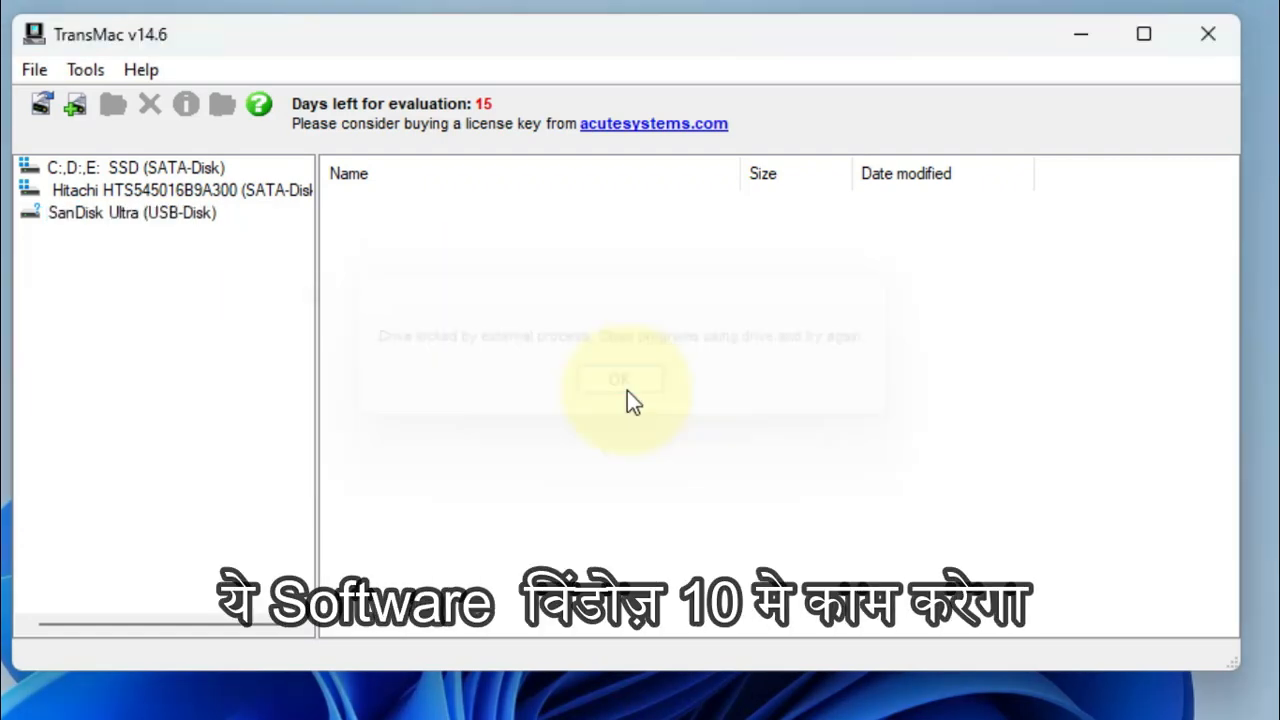
right_click(151, 228)
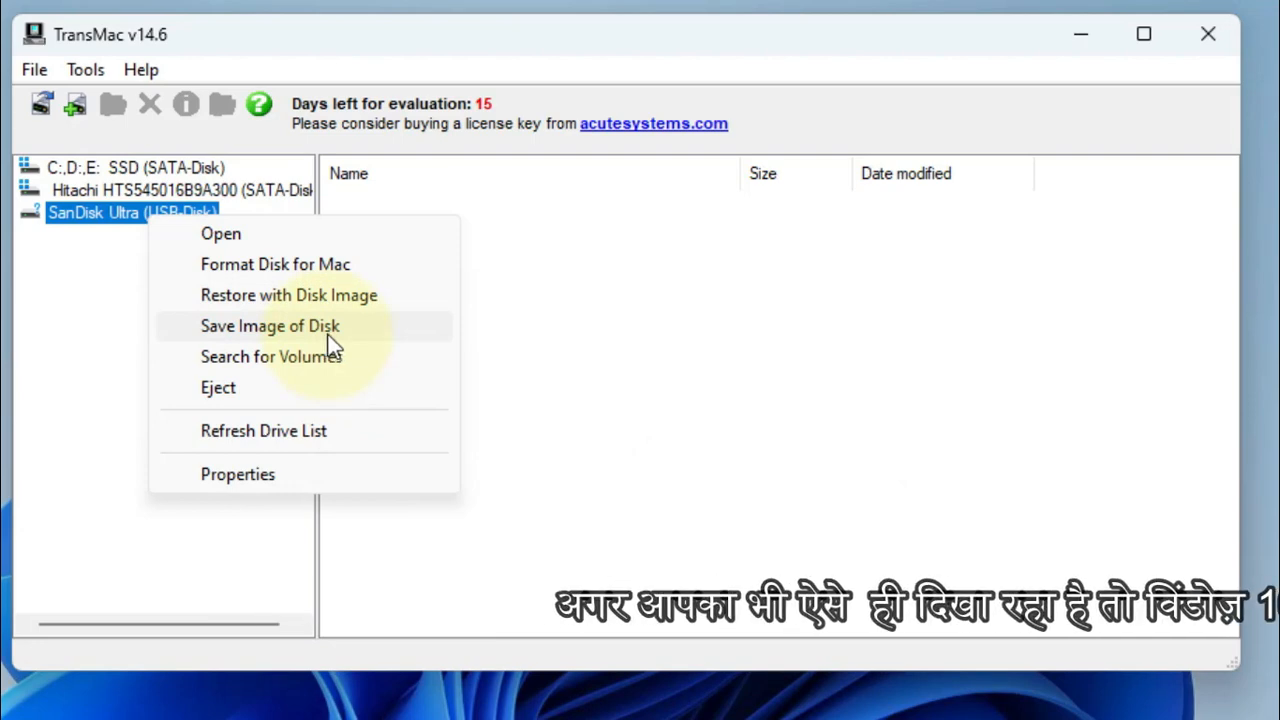
click(283, 292)
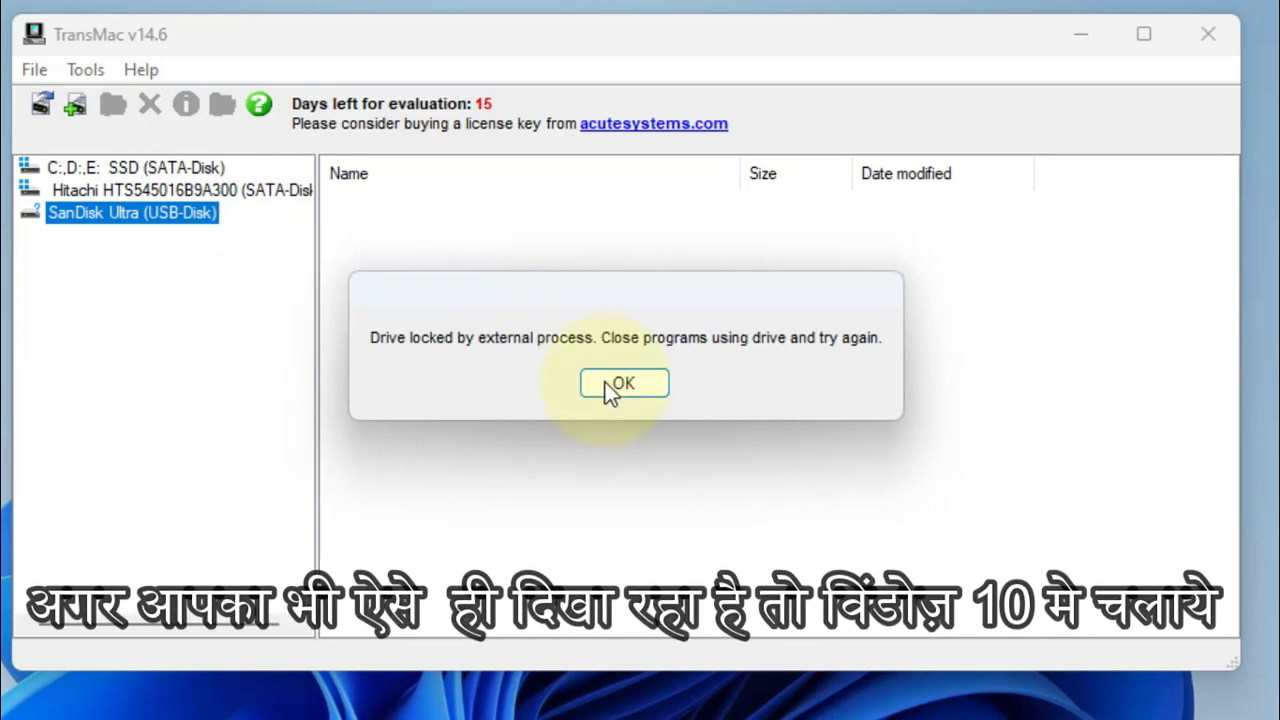
click(622, 384)
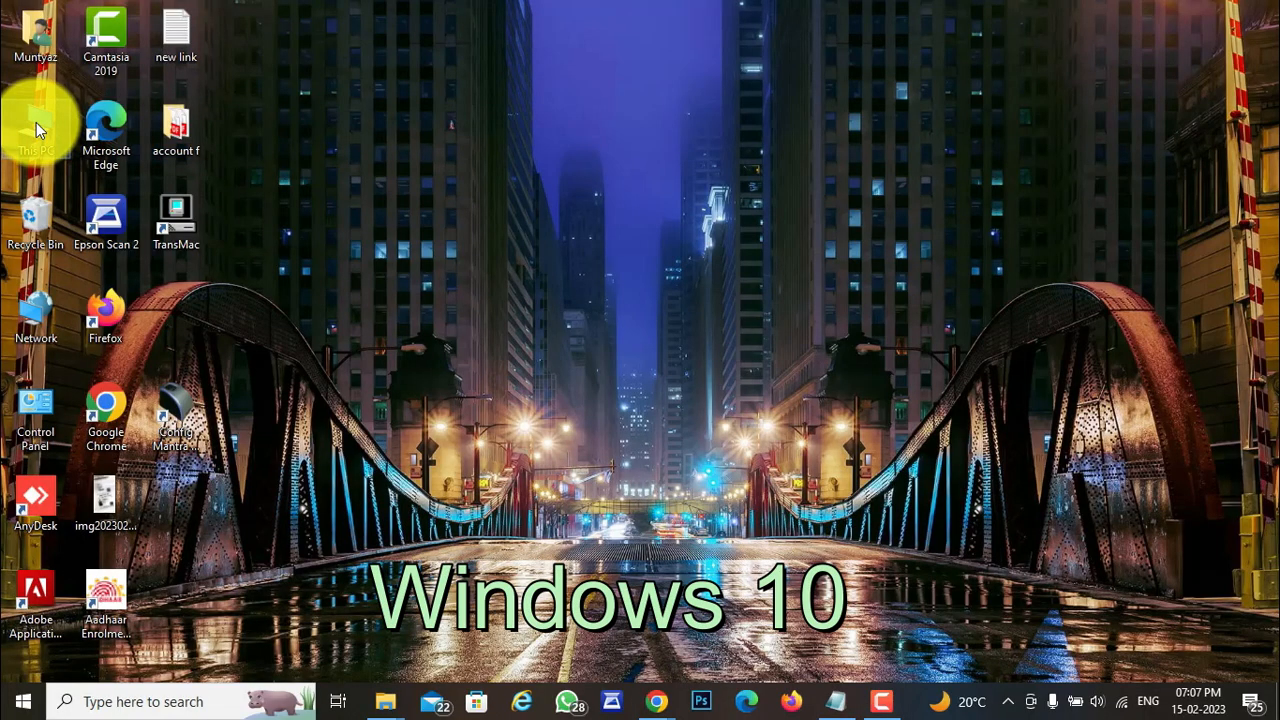
Step: On the Windows 10 computer, examine the properties of USB Drive (D:) in This PC, including its file system and capacity
double_click(36, 122)
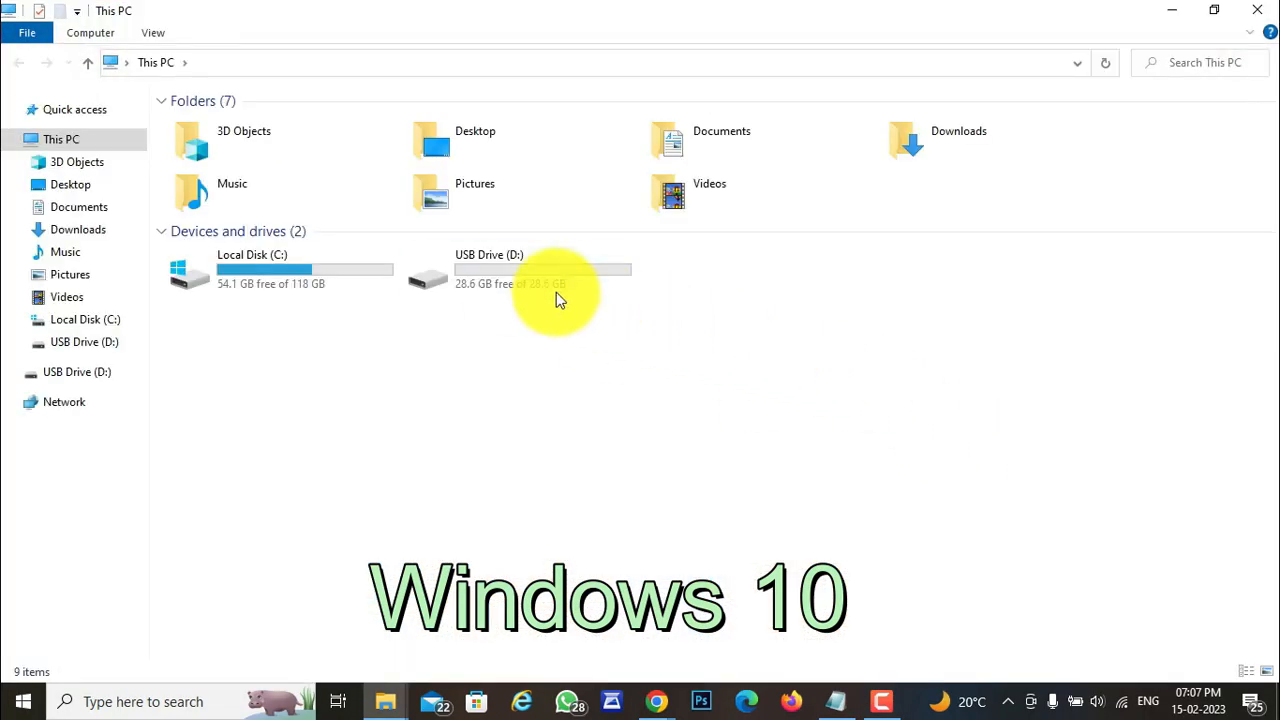
right_click(491, 273)
click(555, 667)
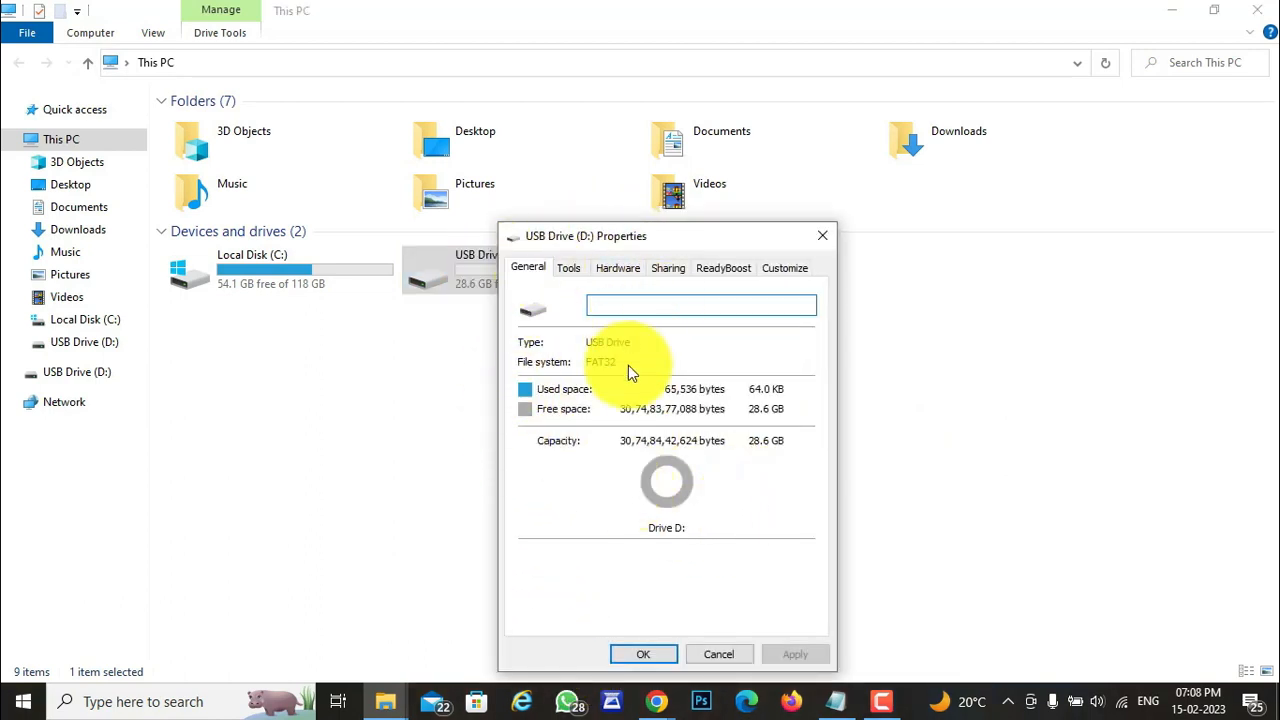
click(568, 267)
click(512, 268)
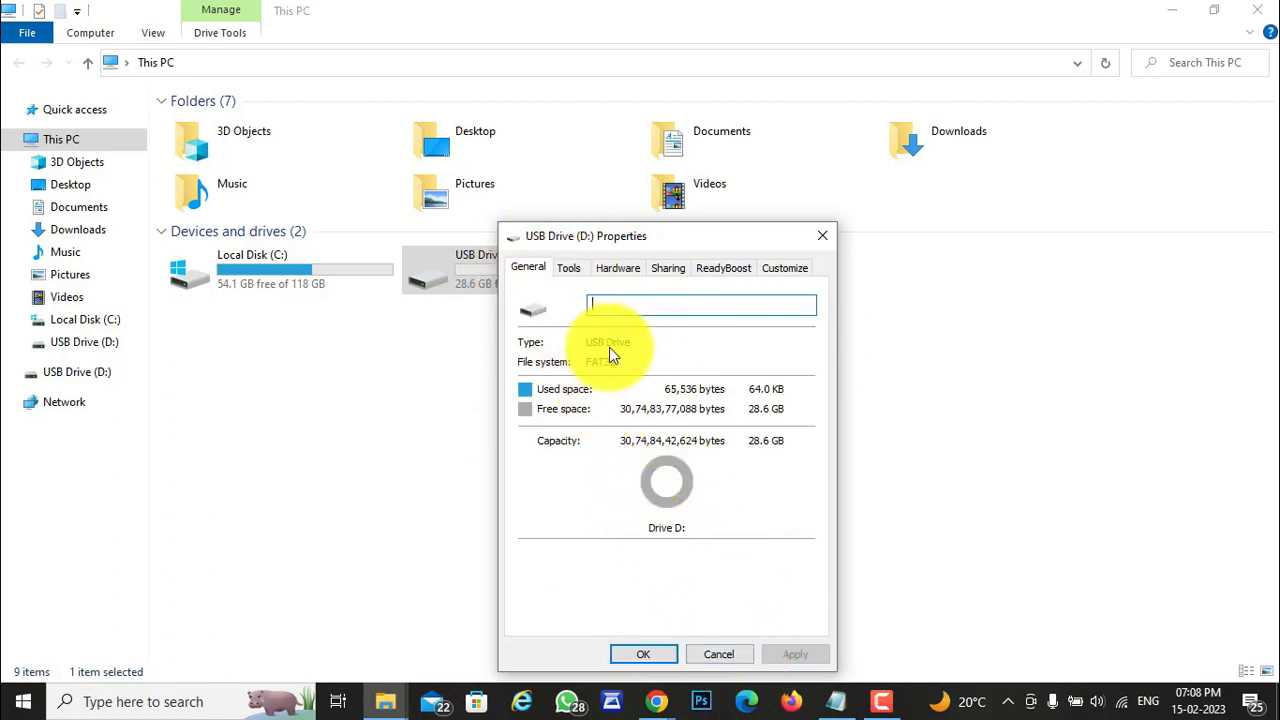
click(728, 660)
click(1255, 8)
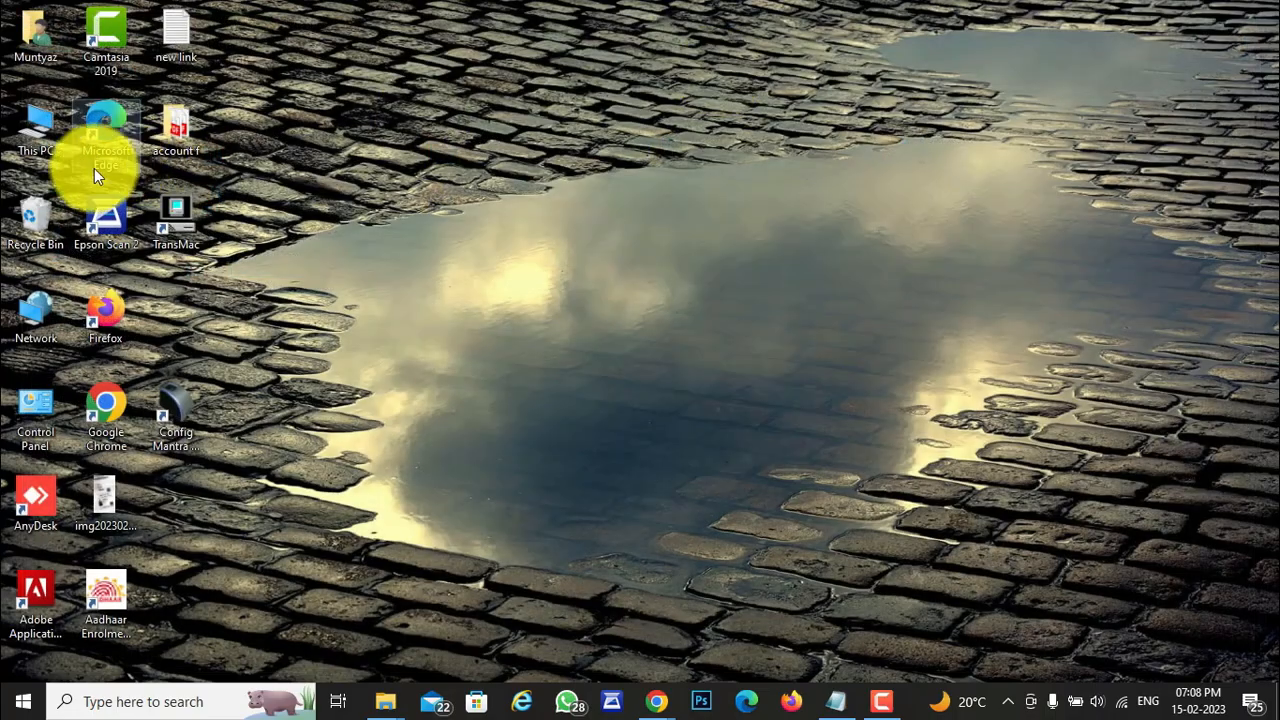
Step: Launch TransMac from its desktop shortcut and continue the trial
right_click(182, 216)
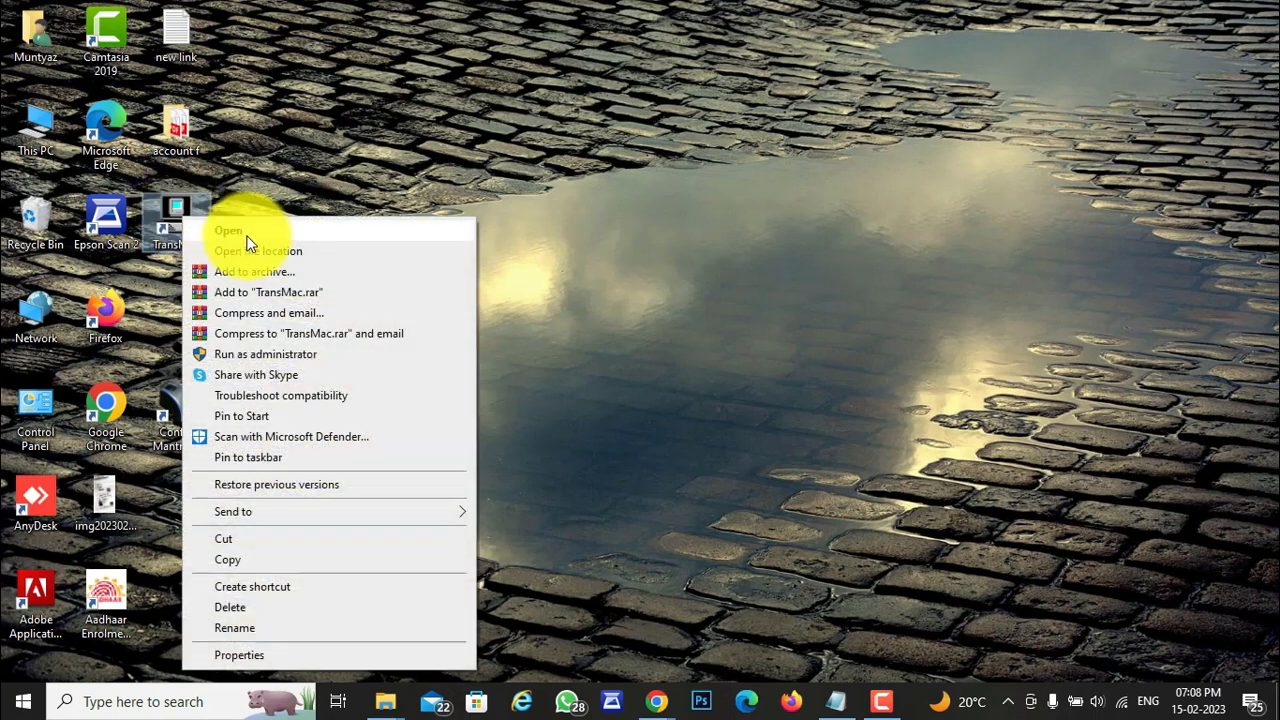
click(243, 232)
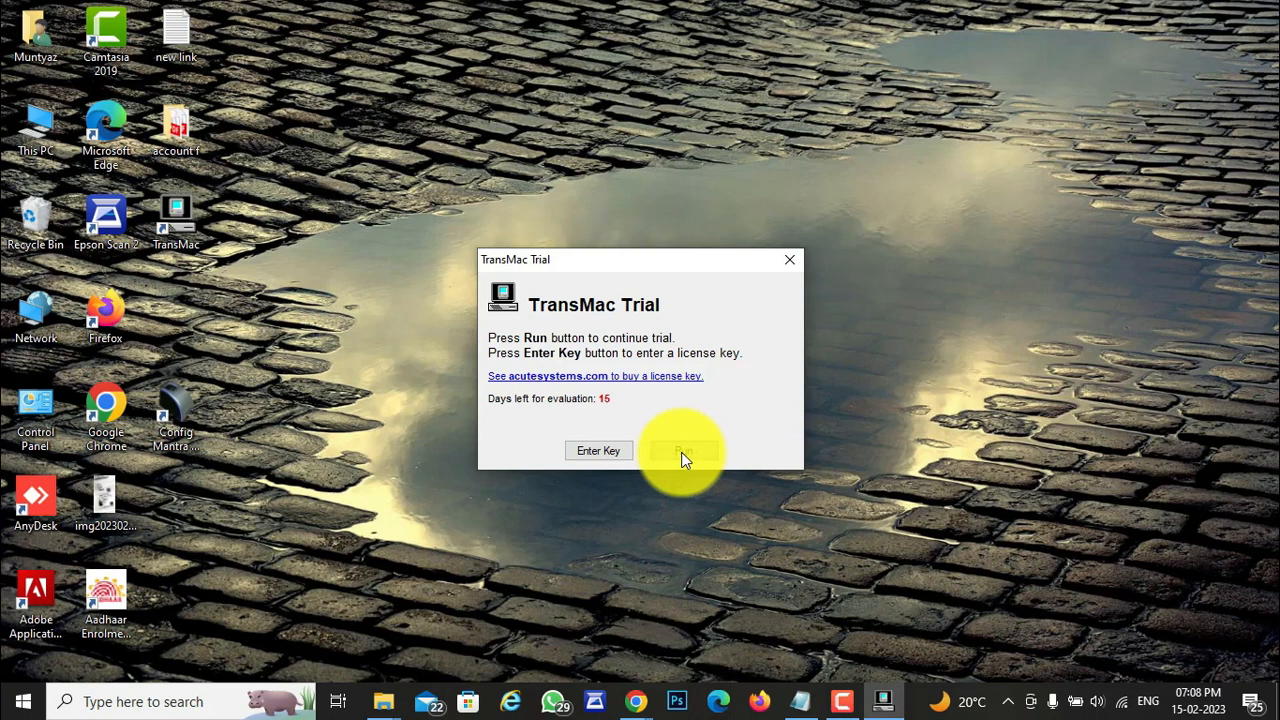
click(681, 452)
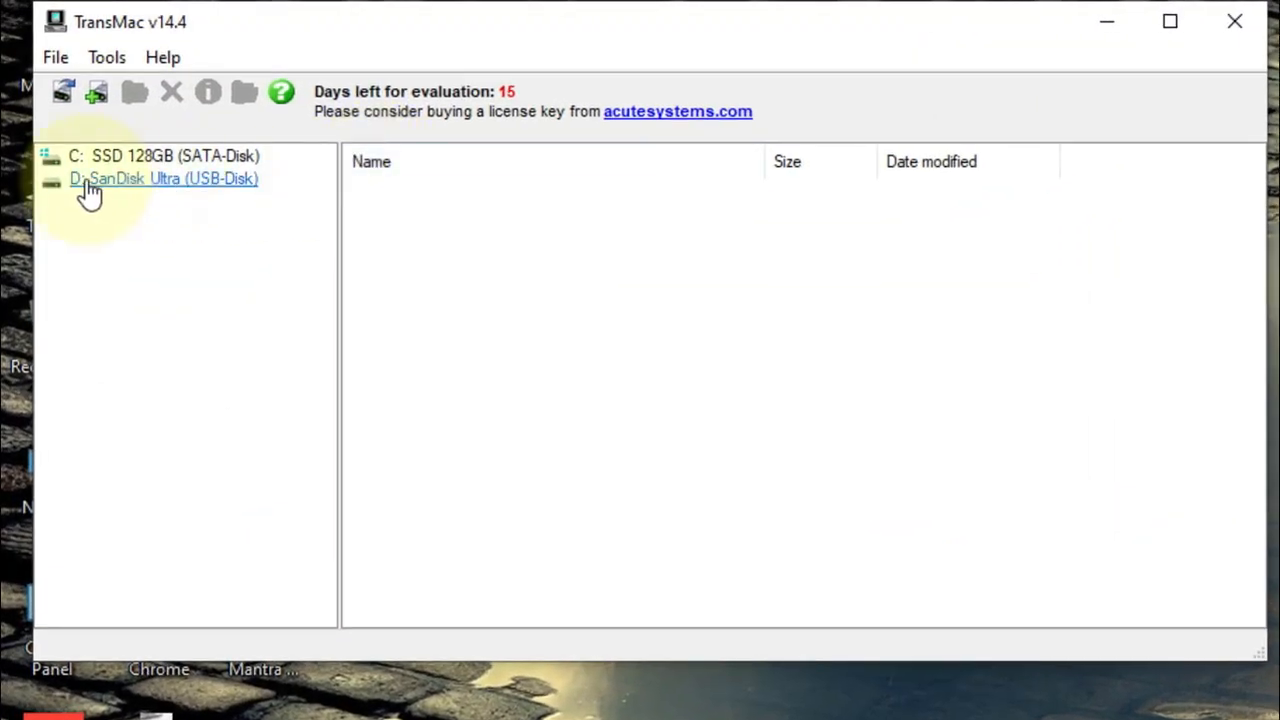
Step: Request a Mac format of the D: SanDisk Ultra disk, agree to restart TransMac as administrator and continue the trial
click(86, 182)
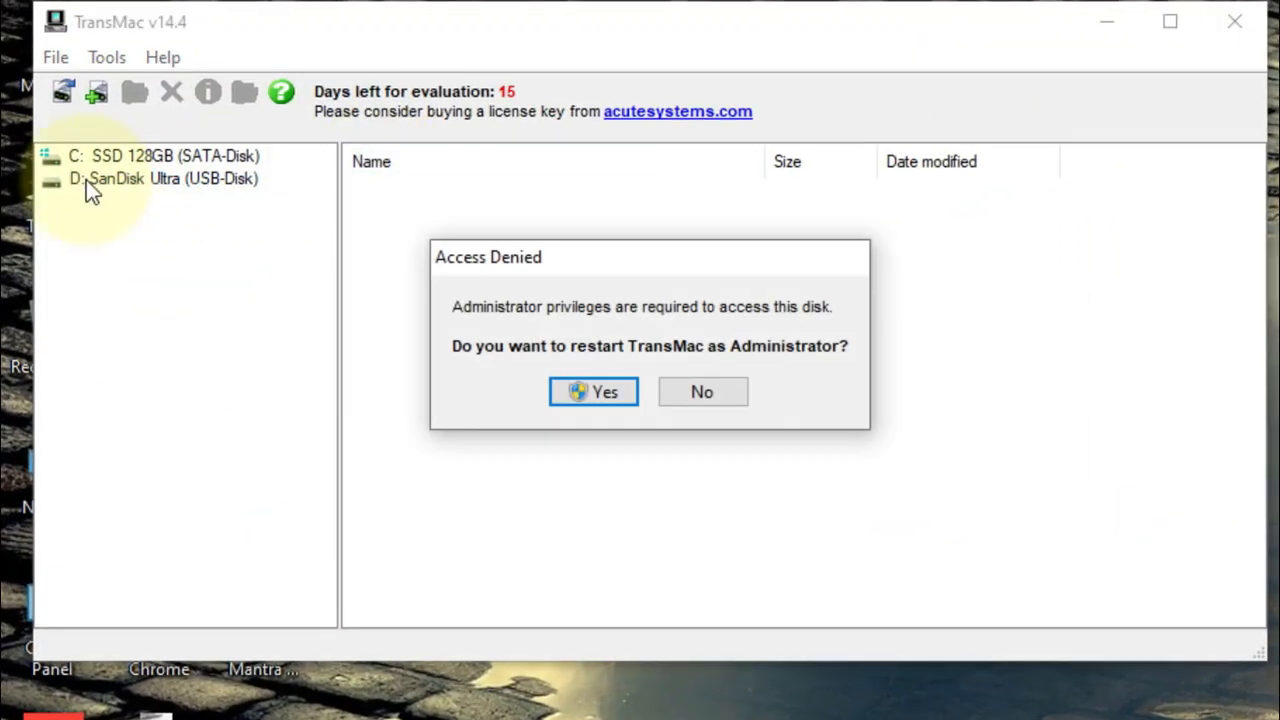
click(703, 390)
right_click(222, 183)
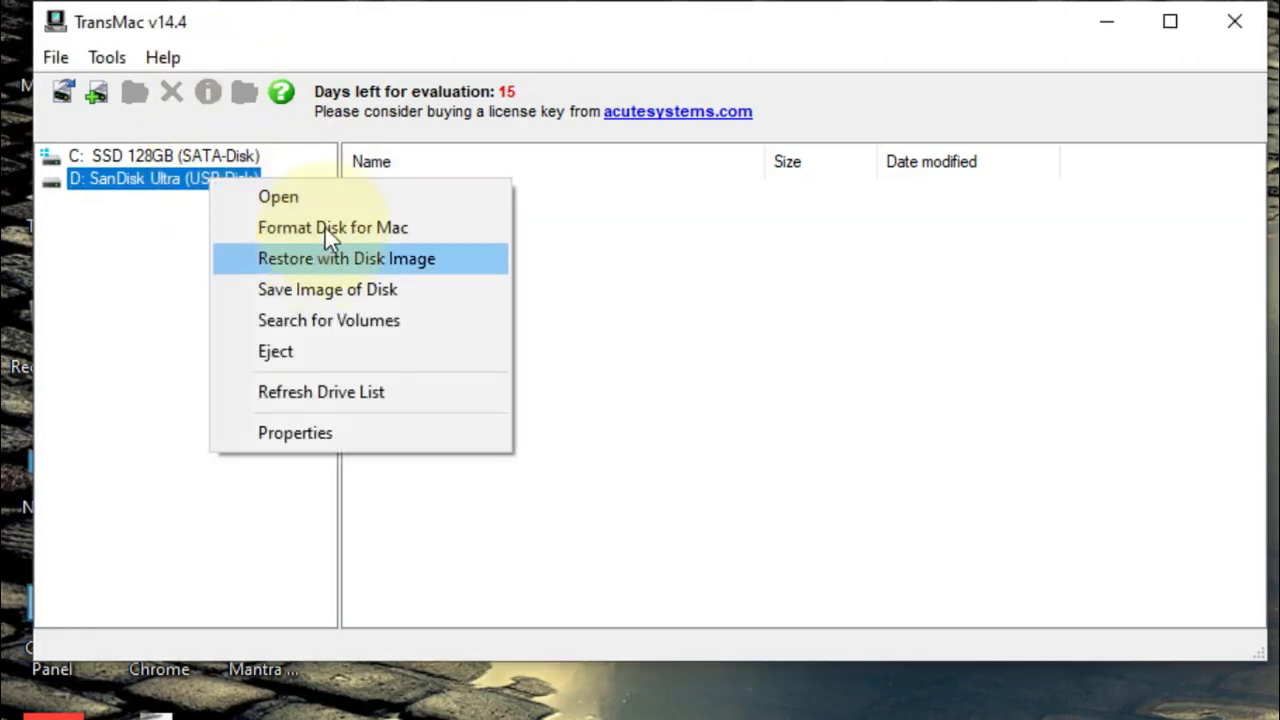
click(432, 226)
click(582, 385)
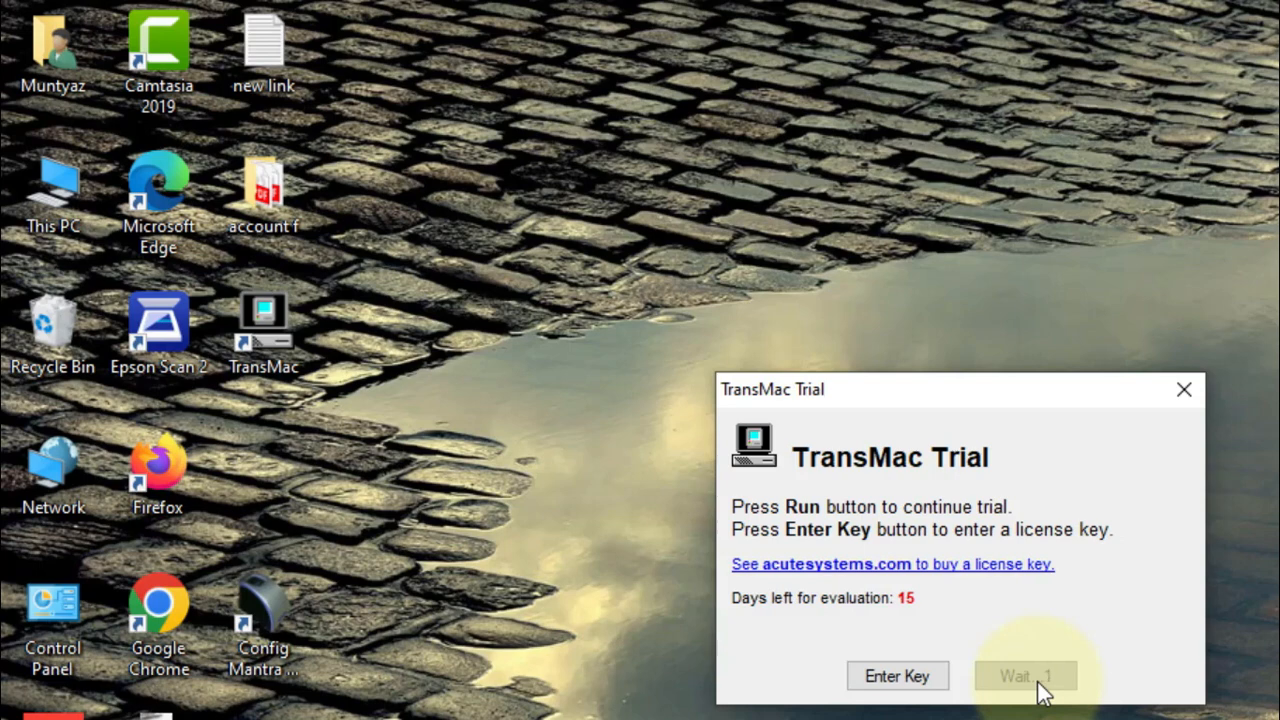
click(1040, 686)
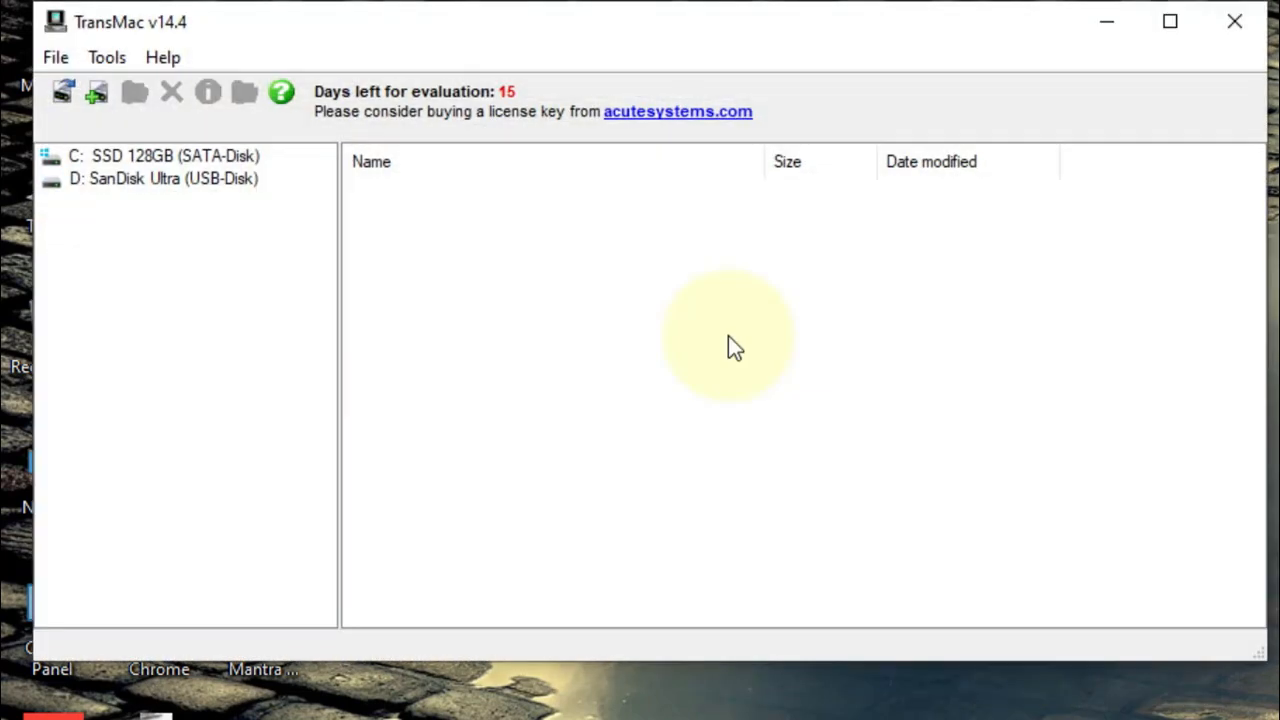
Step: Format the D: SanDisk Ultra disk for Mac with the volume name "Mac os", agreeing to overwrite its existing contents
right_click(148, 190)
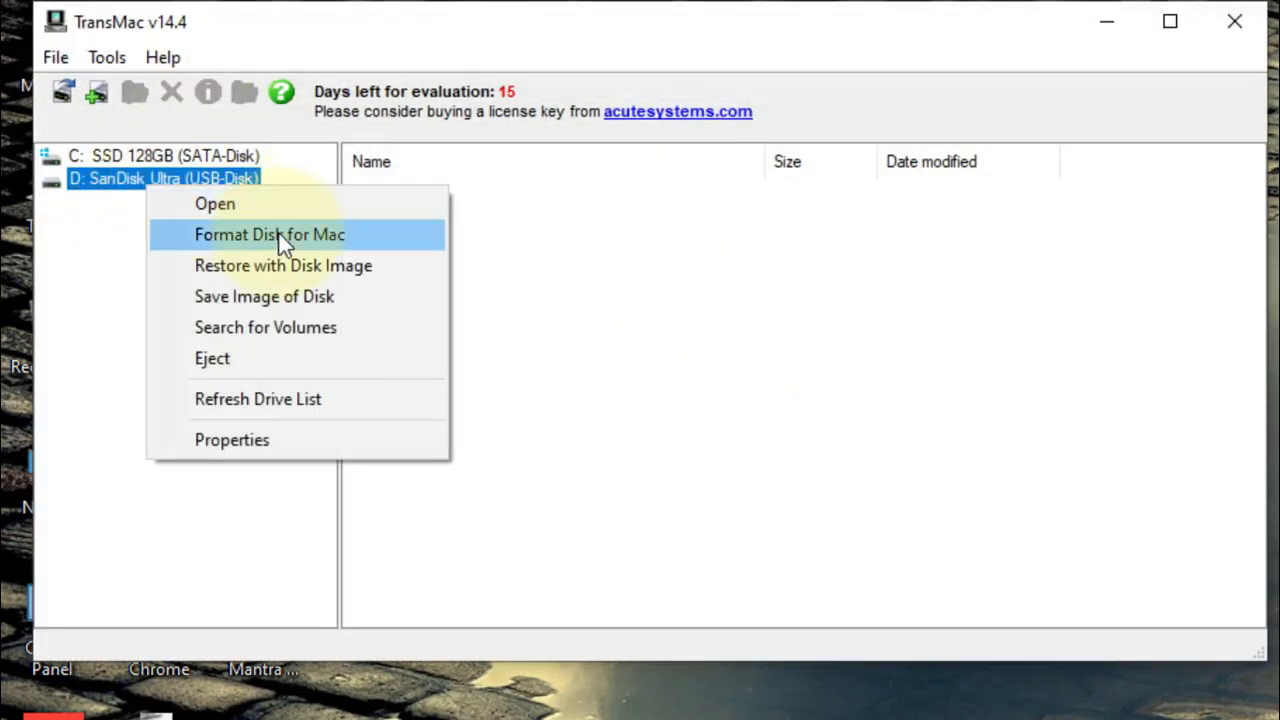
click(291, 237)
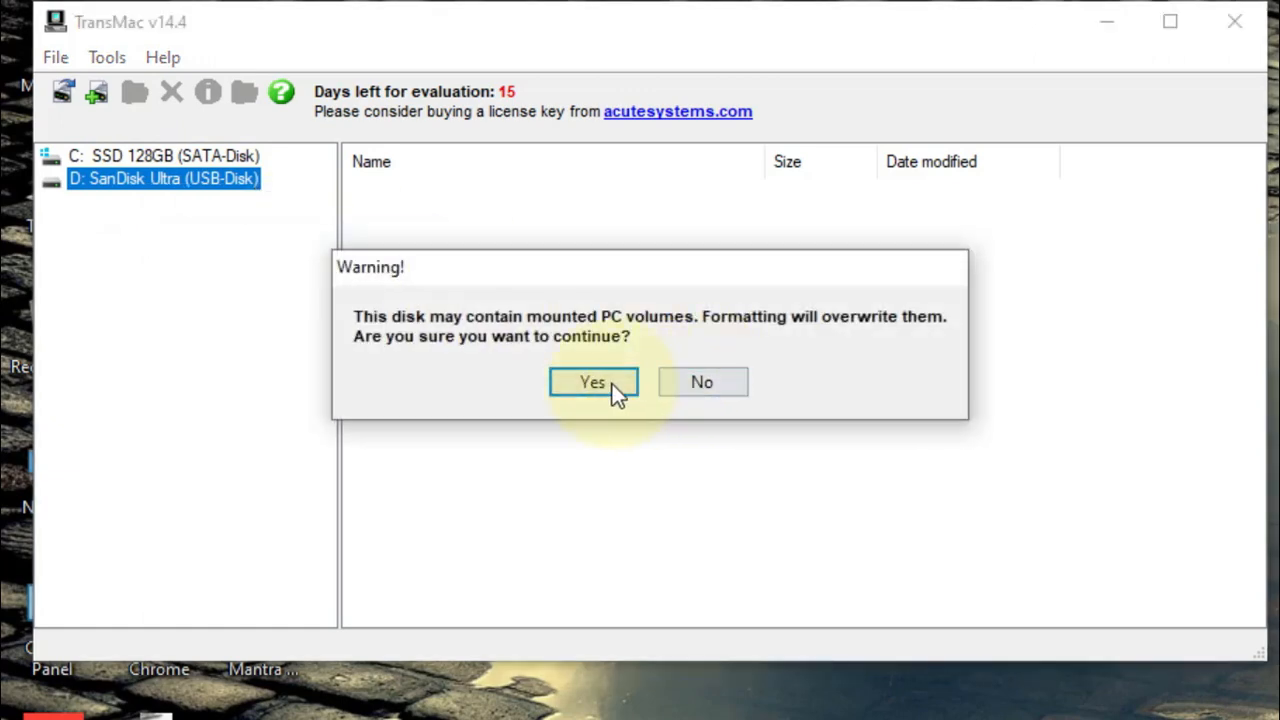
click(613, 389)
drag(500, 336, 239, 336)
text(Mac)
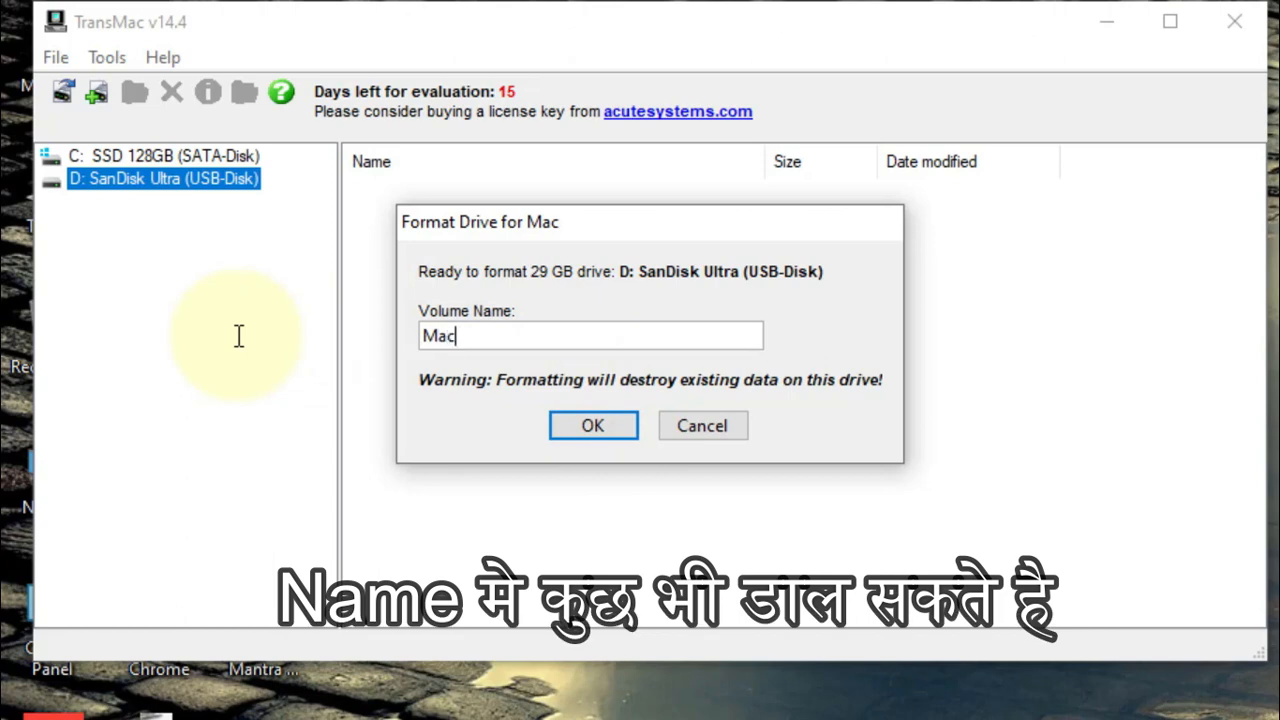
text( so)
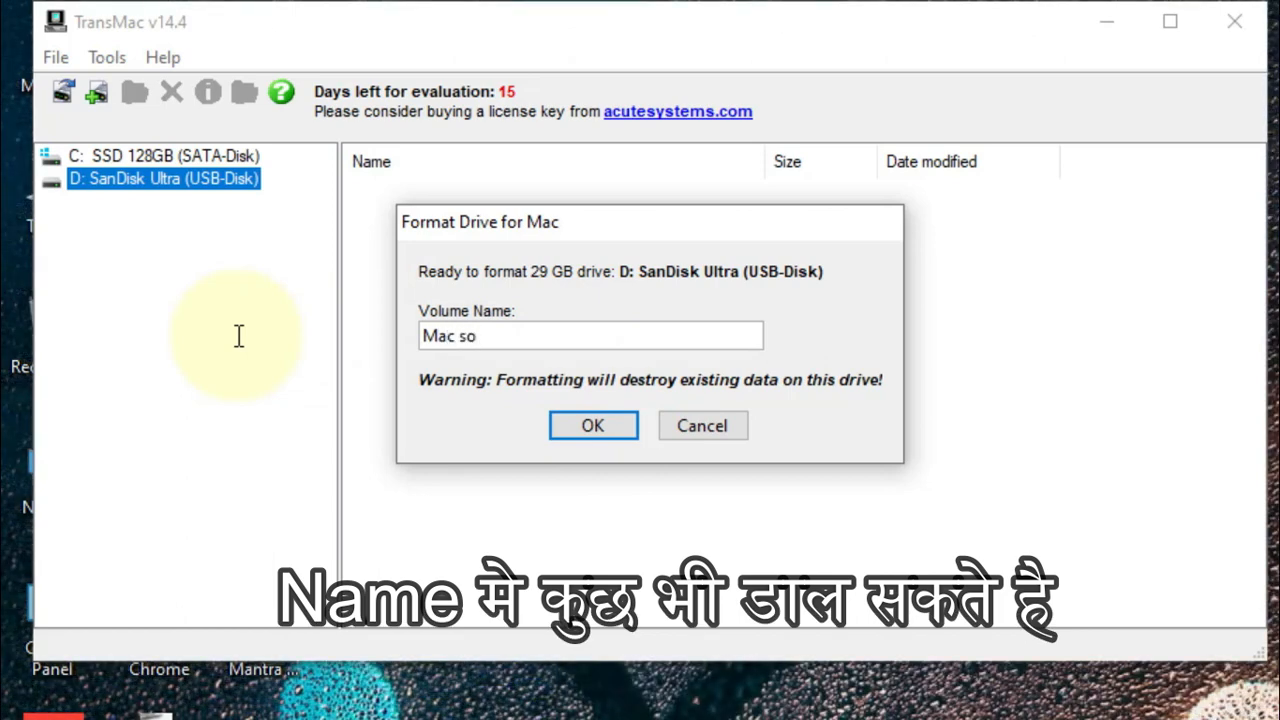
key(BackSpace)
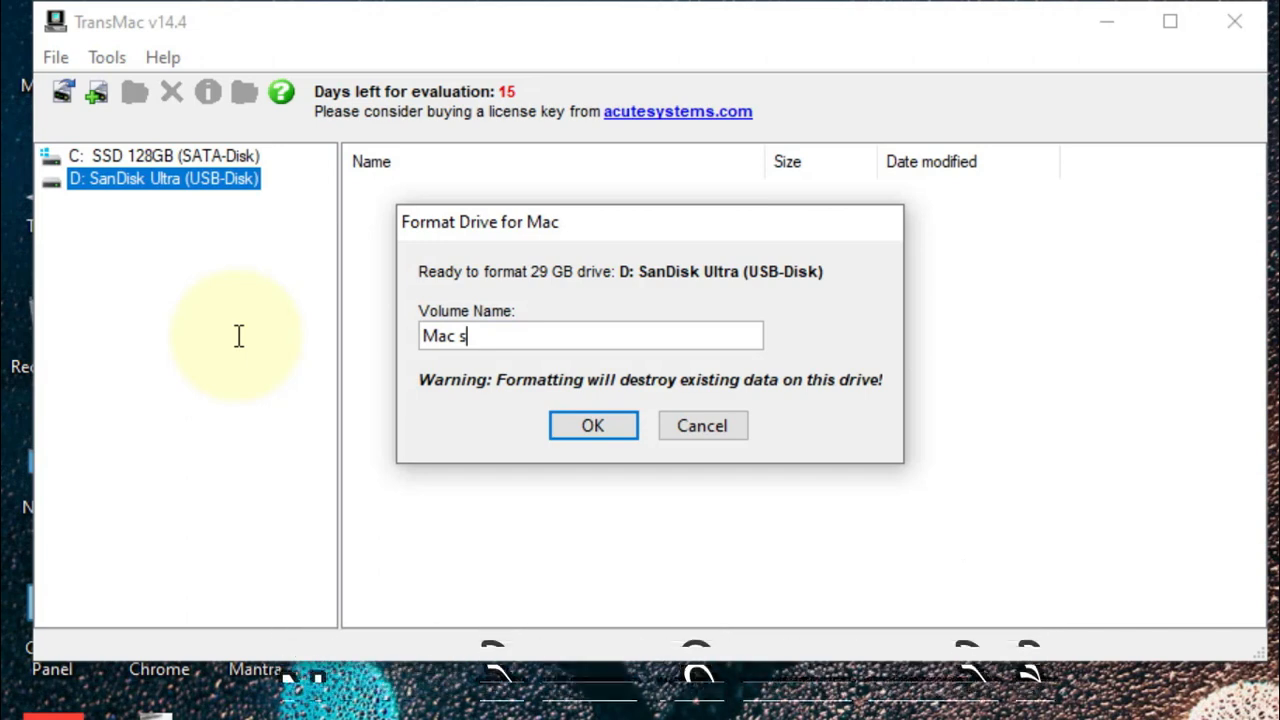
key(BackSpace)
text(os)
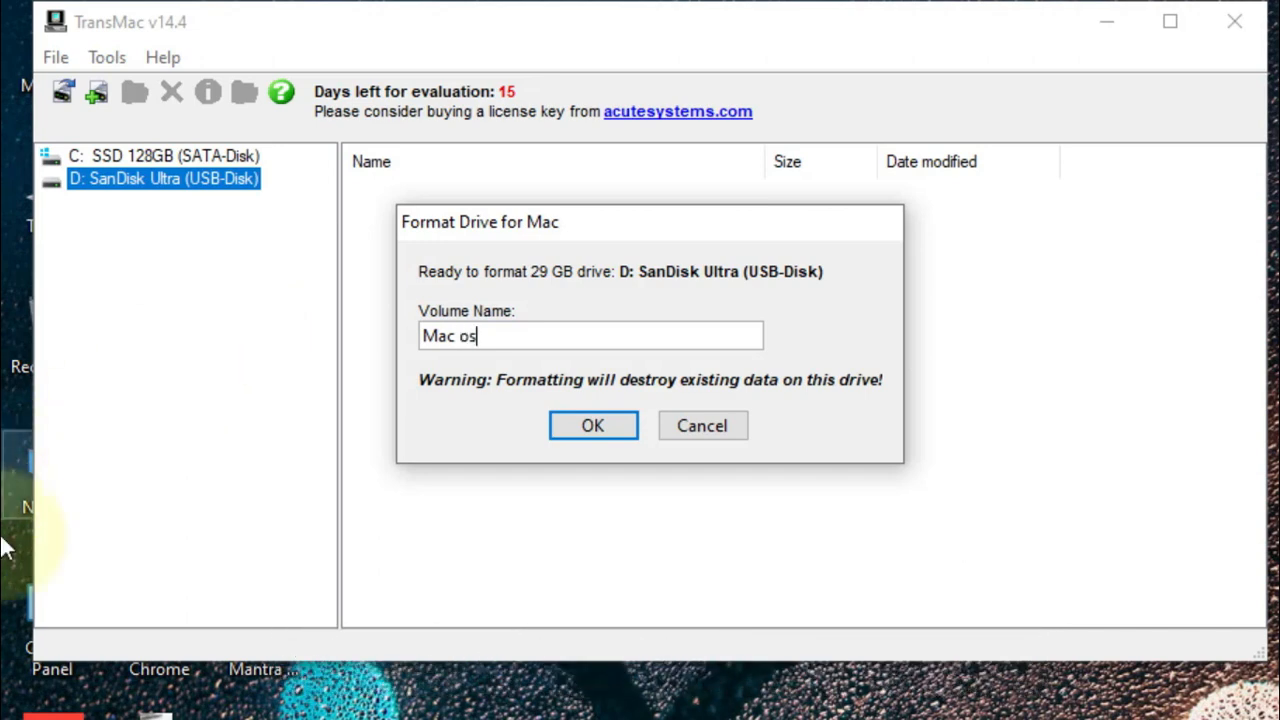
click(584, 427)
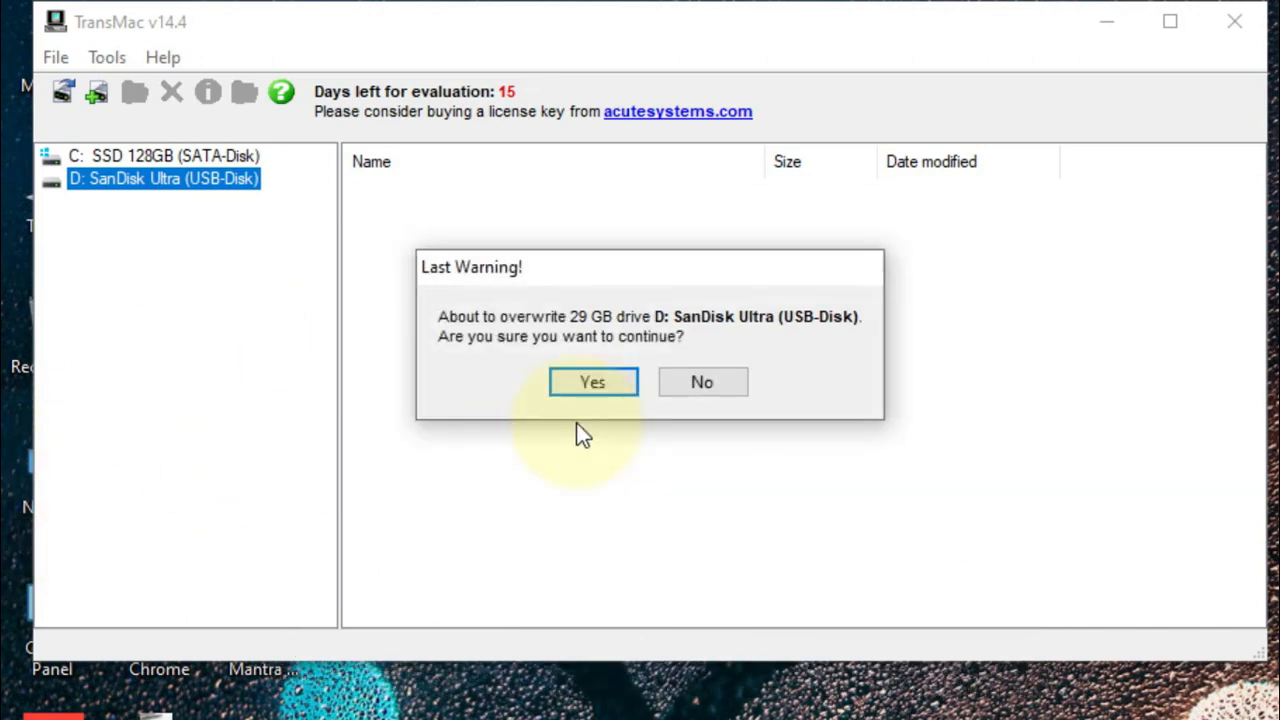
click(613, 382)
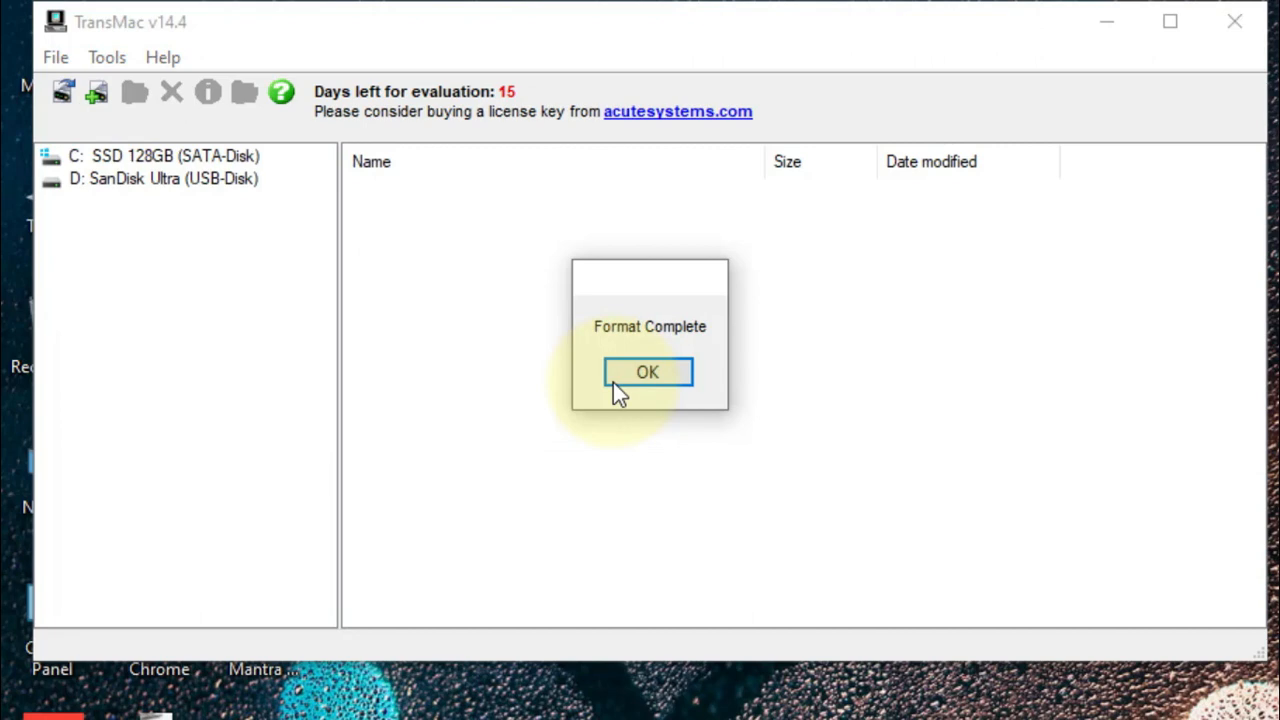
Step: Start restoring the D: SanDisk Ultra disk with macOS HighSierra 10.13.iso from the Music folder, agreeing to overwrite the drive
click(162, 177)
right_click(163, 177)
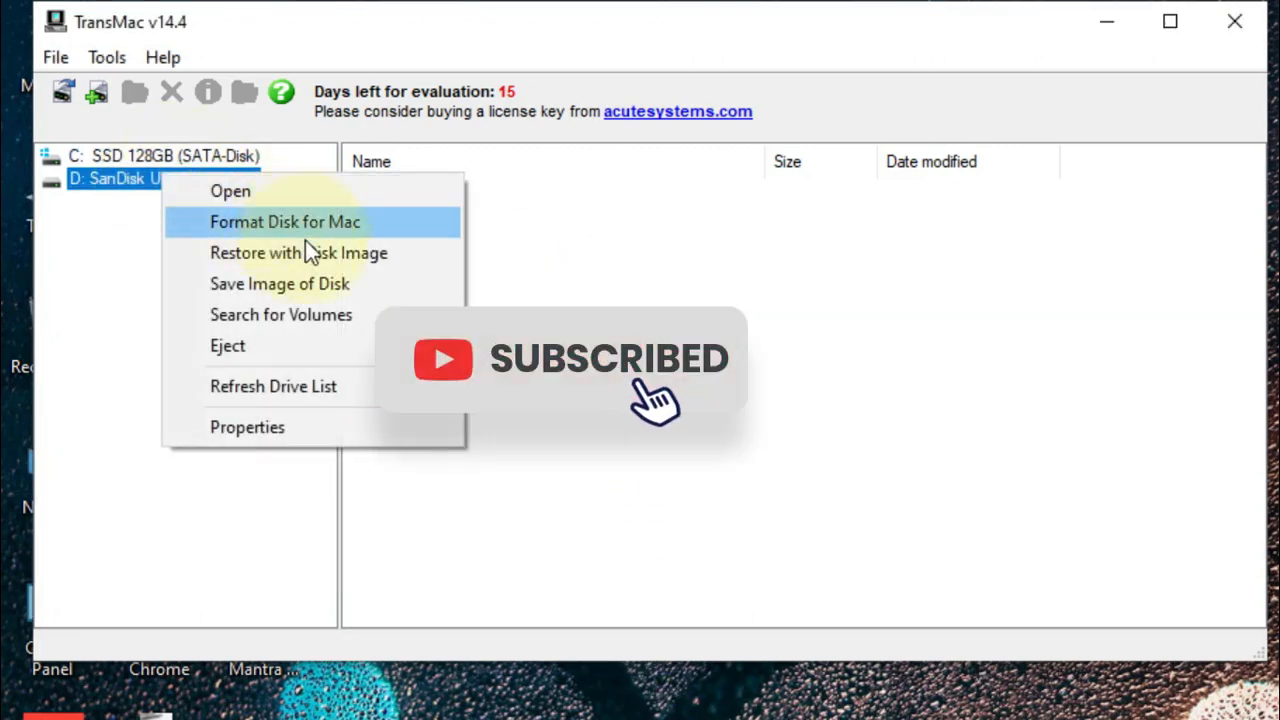
click(419, 258)
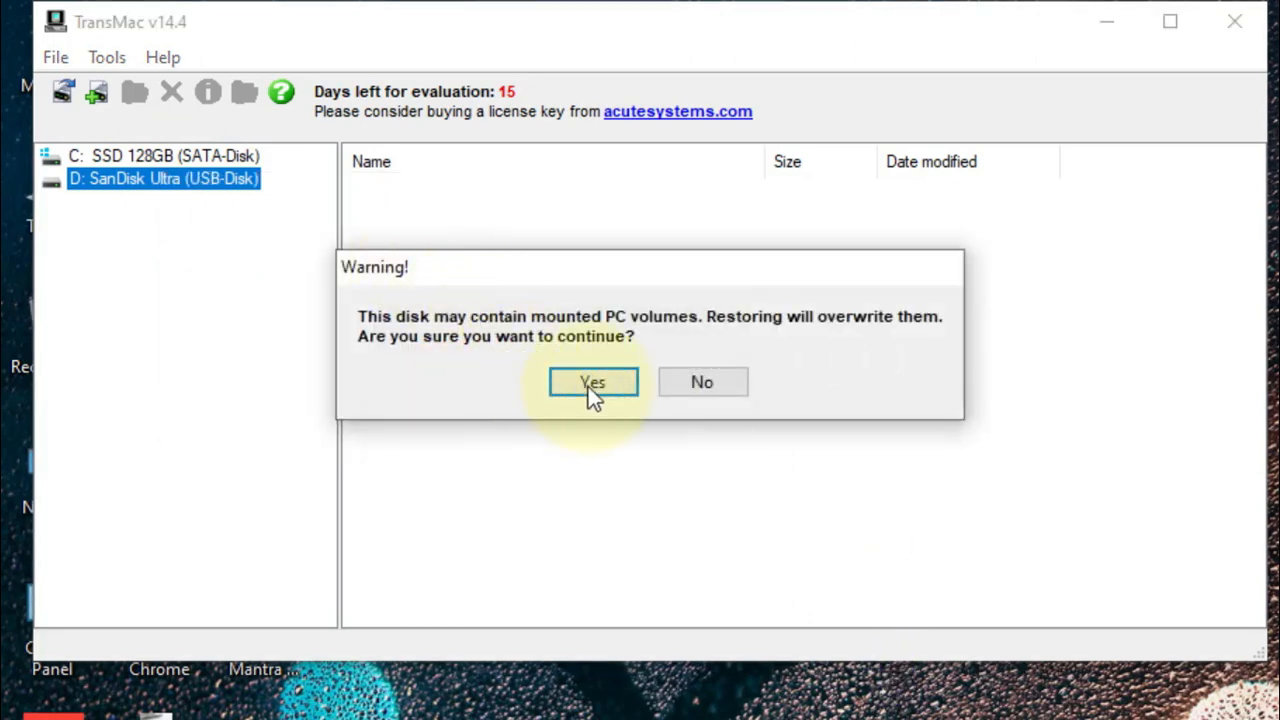
click(592, 384)
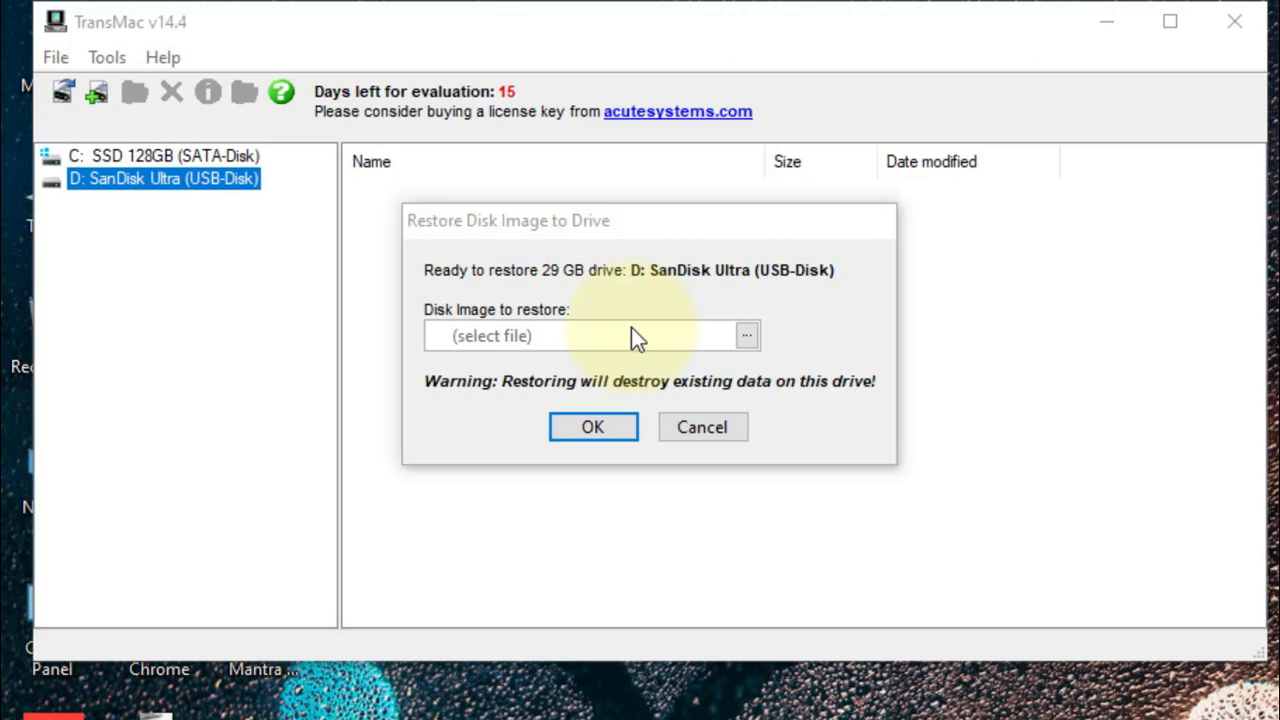
click(631, 335)
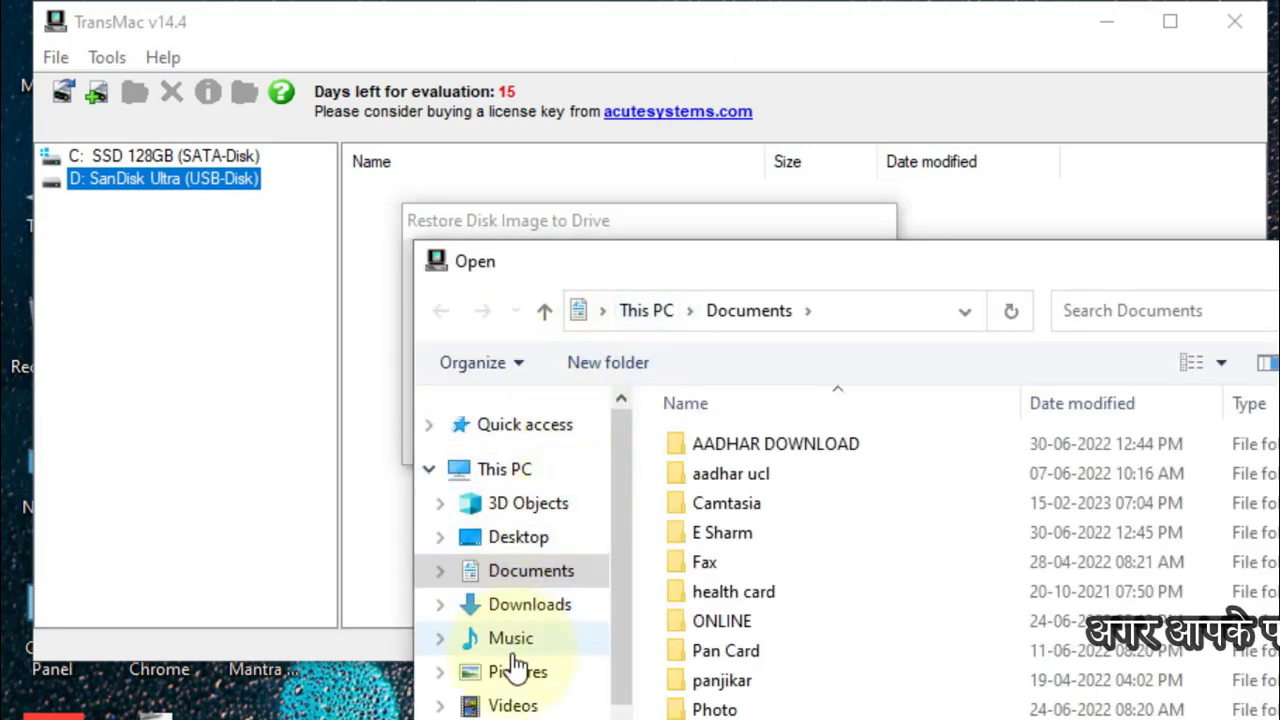
click(513, 646)
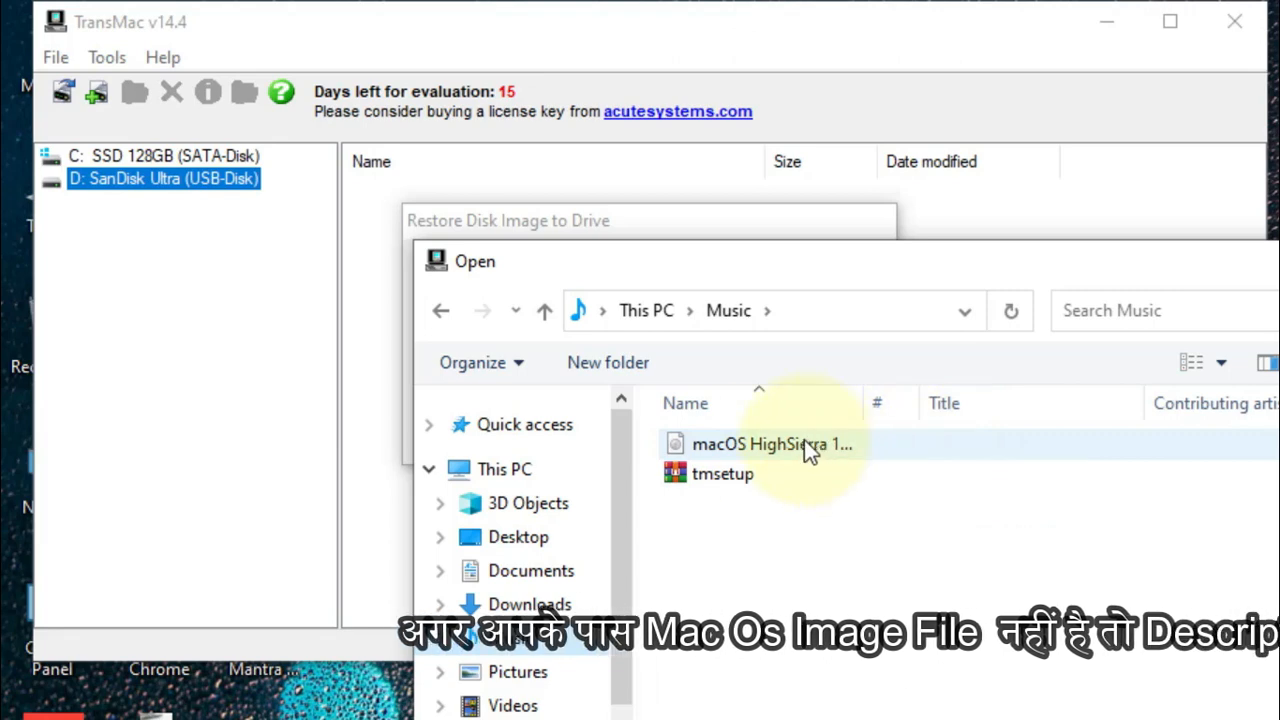
click(804, 439)
click(1279, 719)
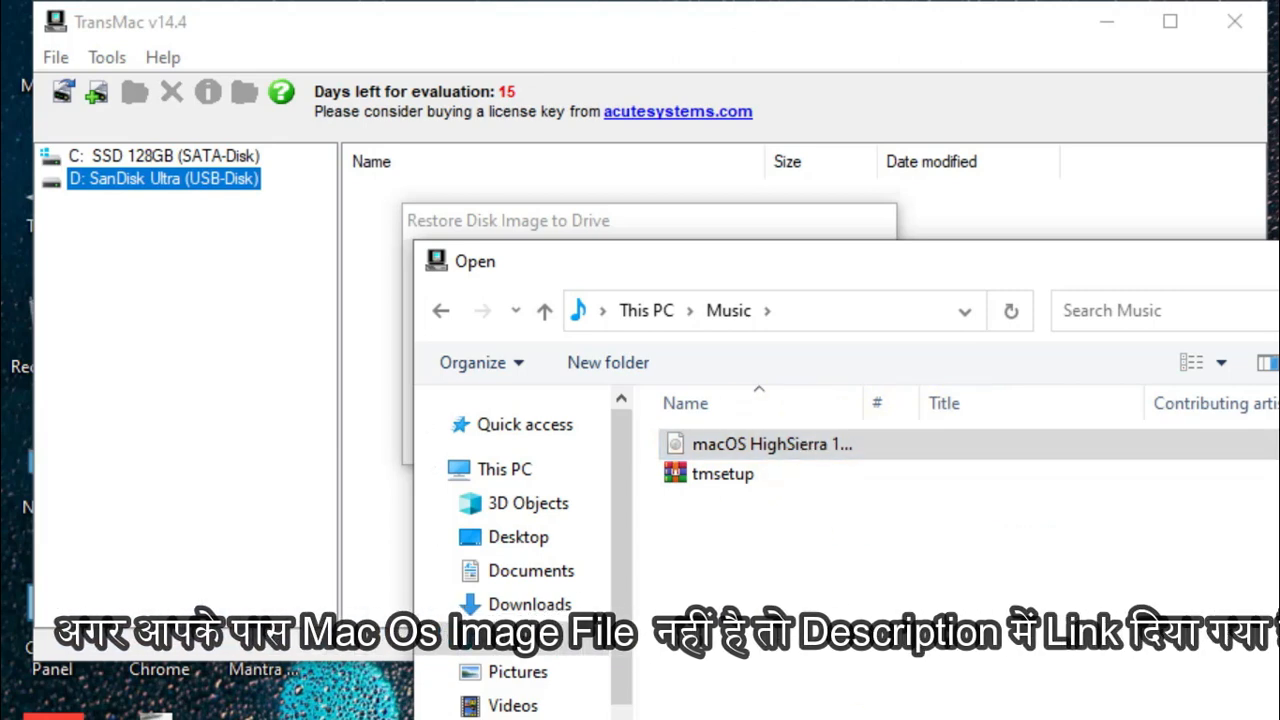
click(588, 425)
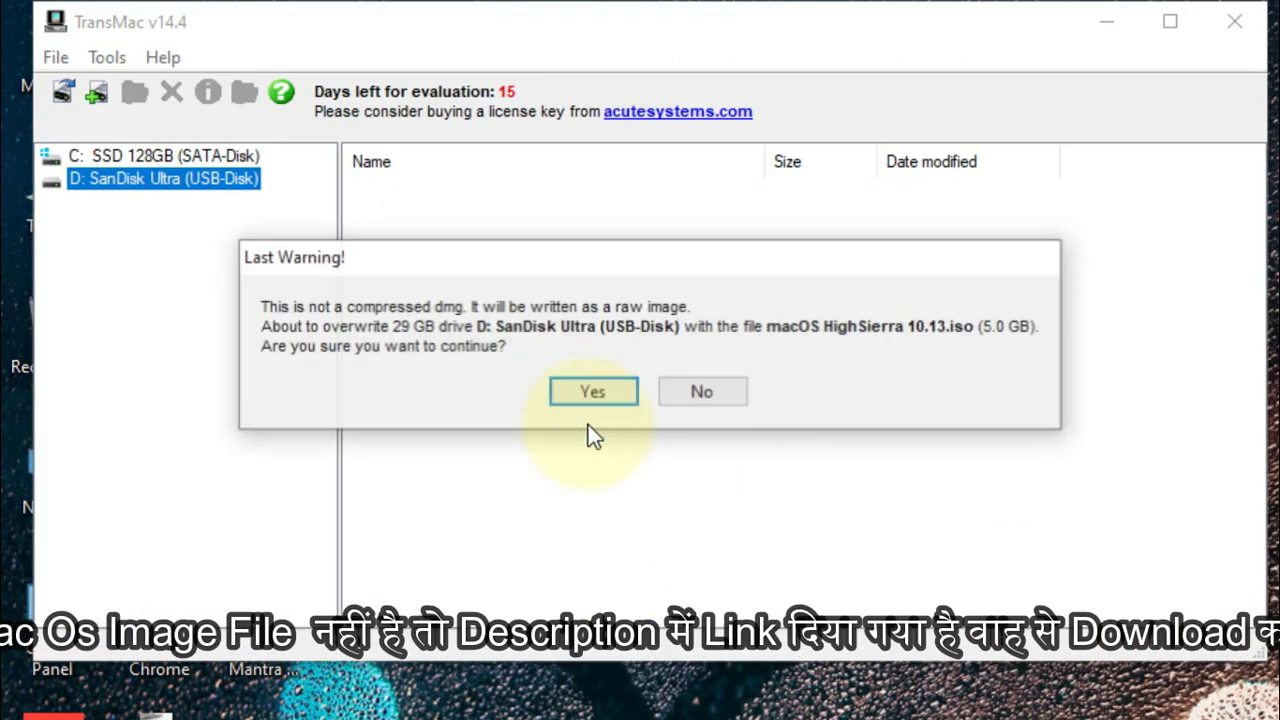
click(588, 398)
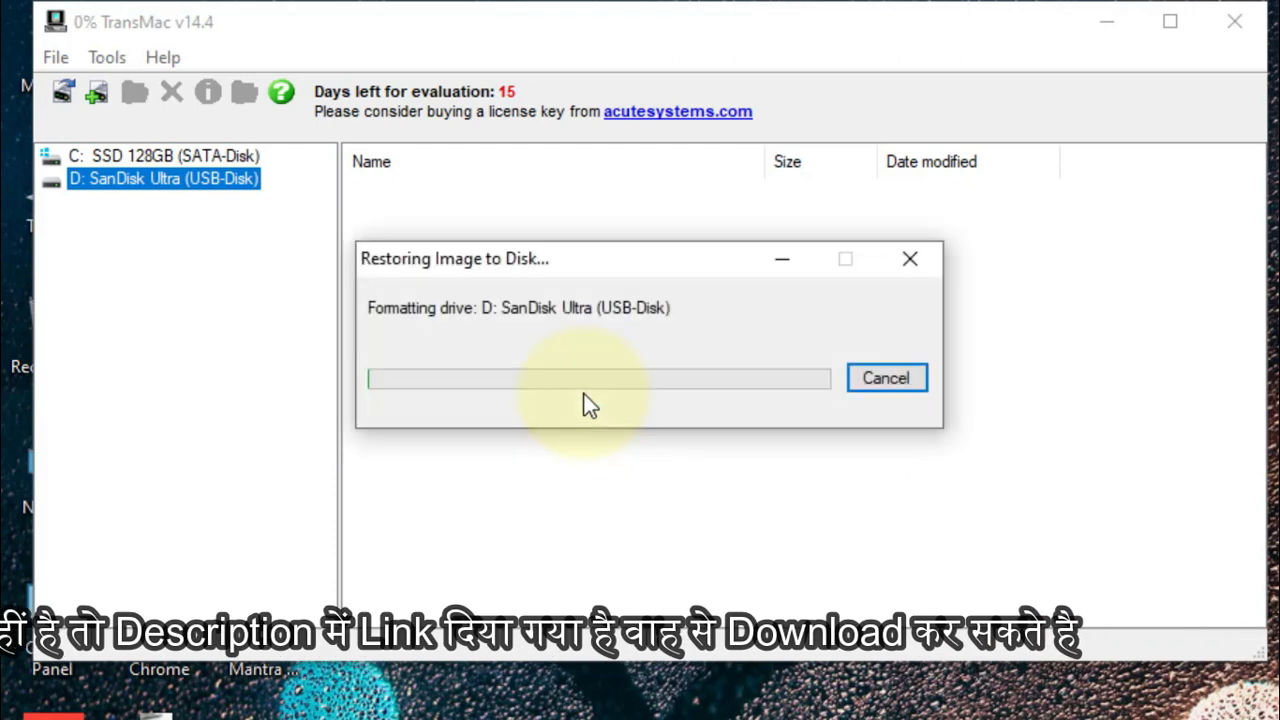